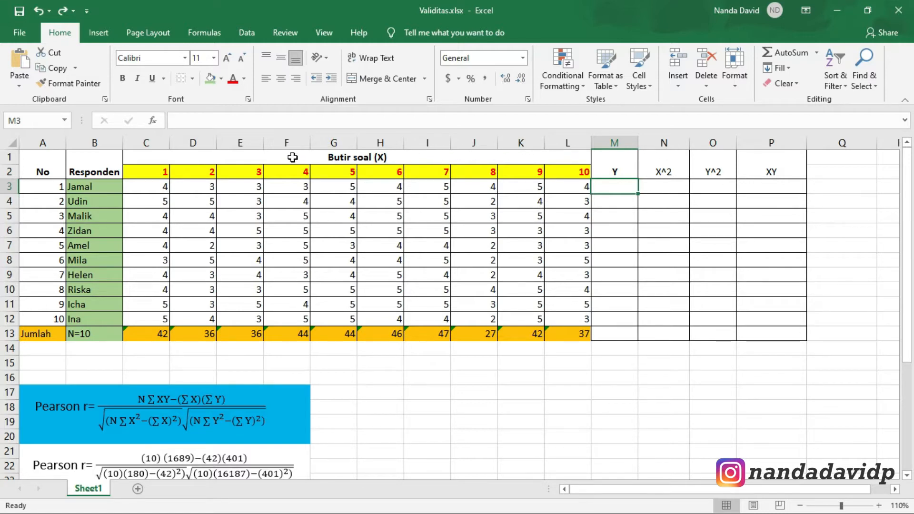
Examine the question numbers, respondents, N value, Pearson r formula, item scores and the X and Y headings
left_click_drag(153, 173, 553, 171)
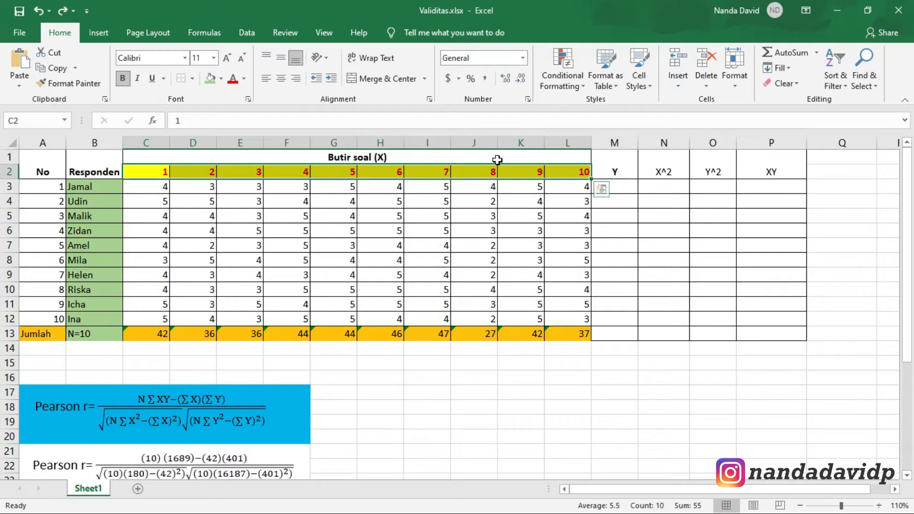
left_click_drag(93, 187, 96, 314)
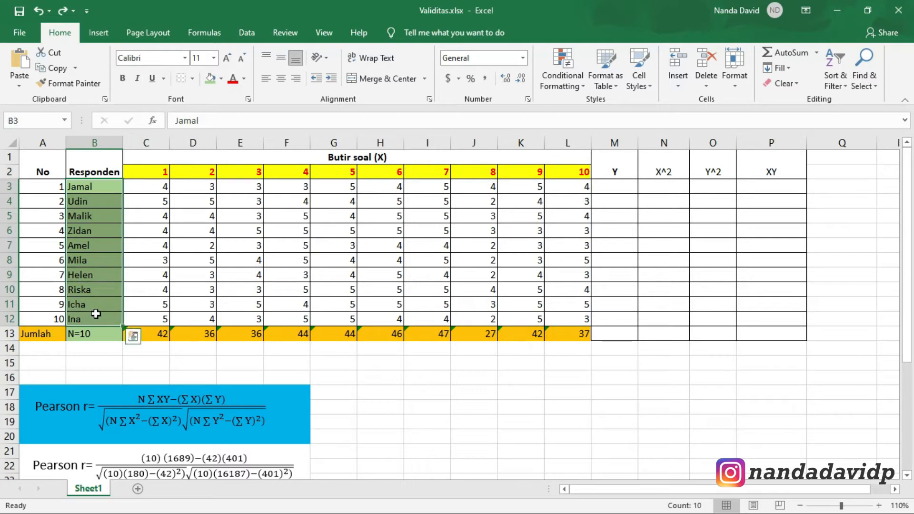
left_click(76, 337)
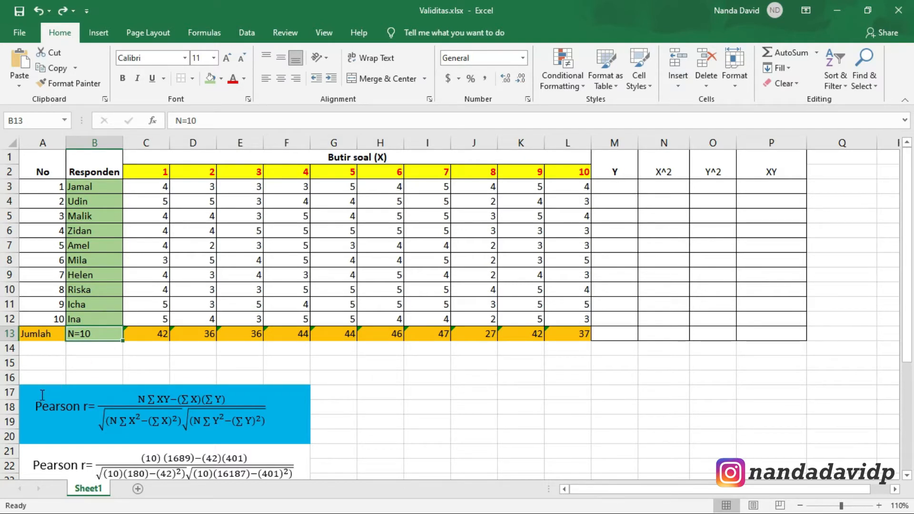
left_click(89, 406)
left_click(125, 410)
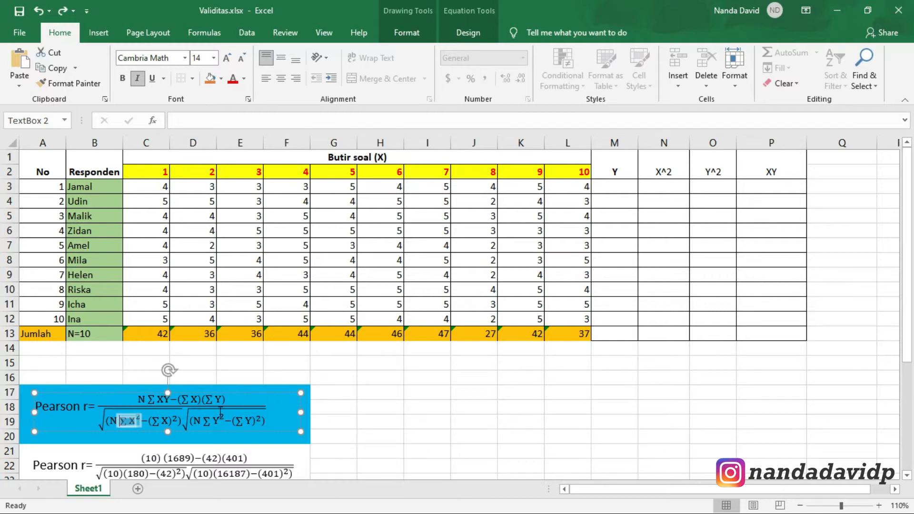
left_click(370, 408)
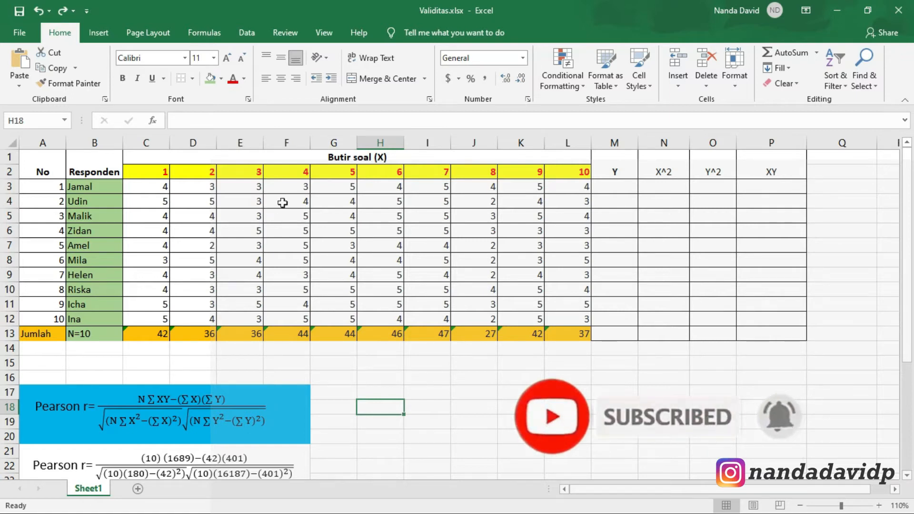
left_click_drag(164, 185, 548, 312)
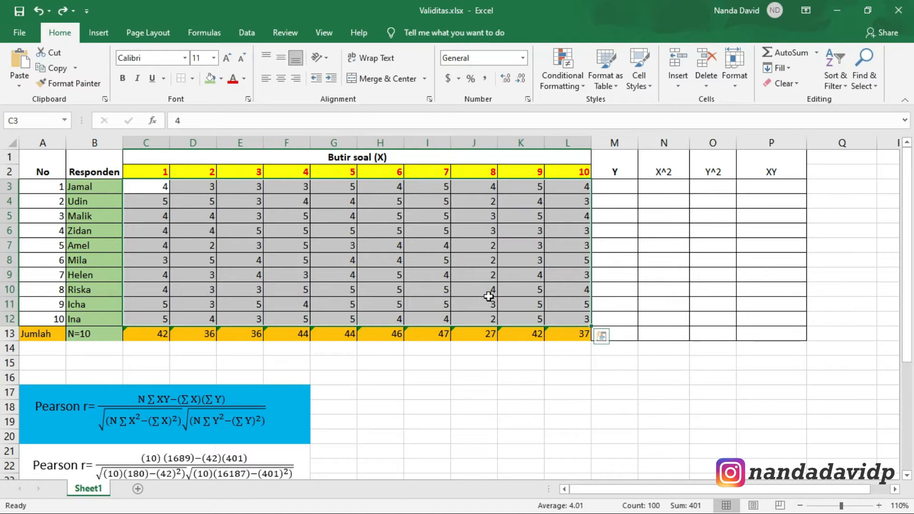
left_click(412, 160)
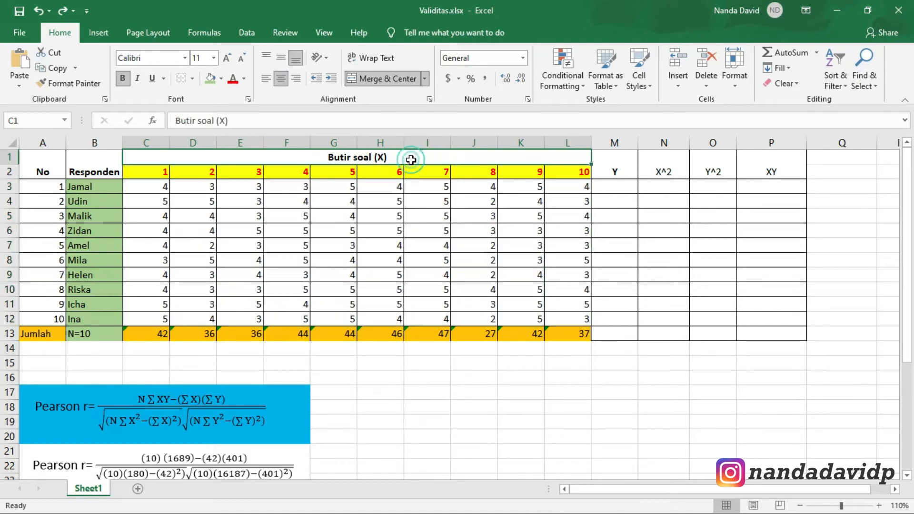
left_click(621, 171)
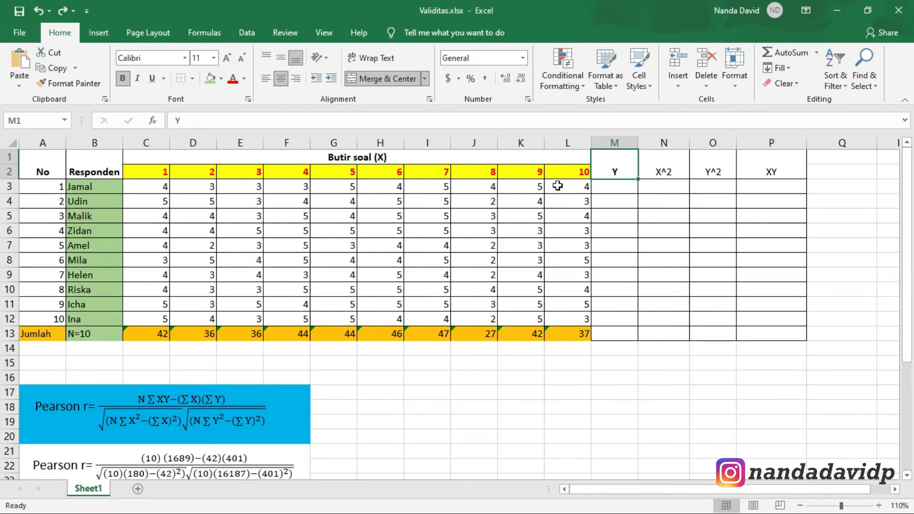
Total the first respondent's scores in M3 with a SUM of C3:L3 and fill the formula down to M12
left_click(607, 188)
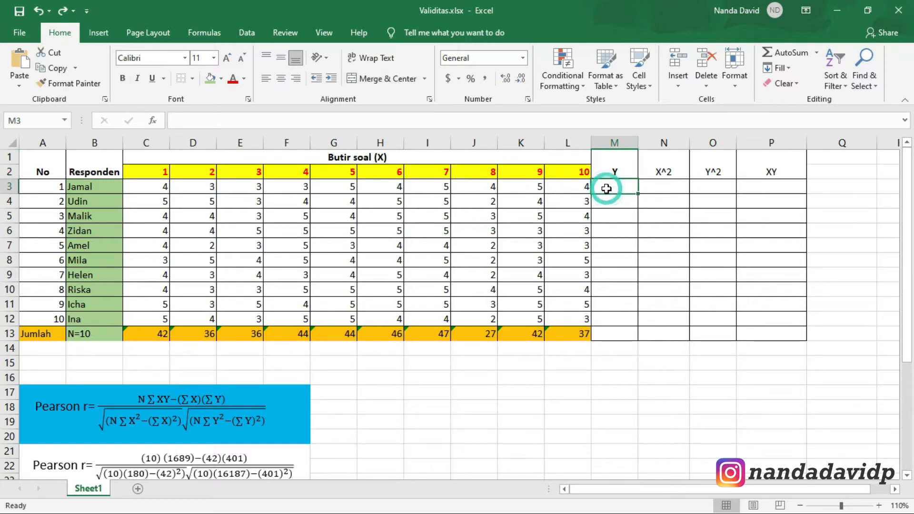
left_click_drag(157, 189, 553, 191)
left_click(634, 190)
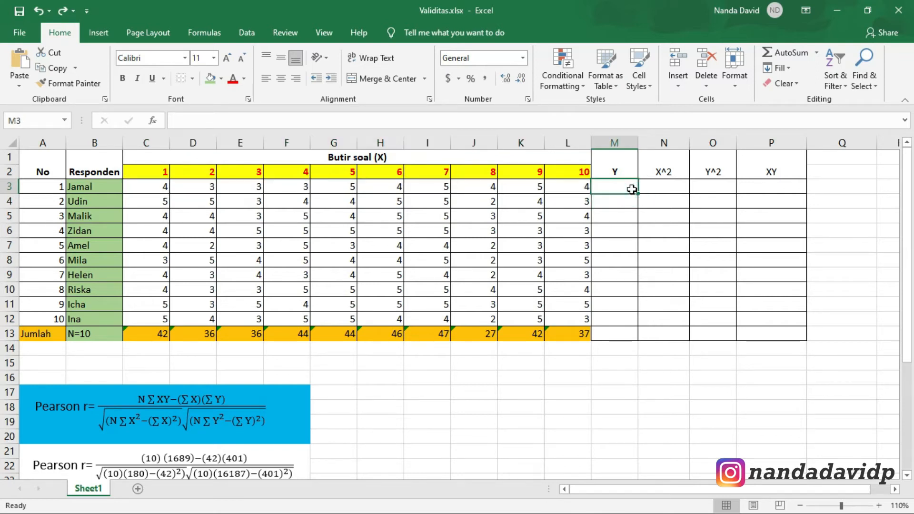
type("=S")
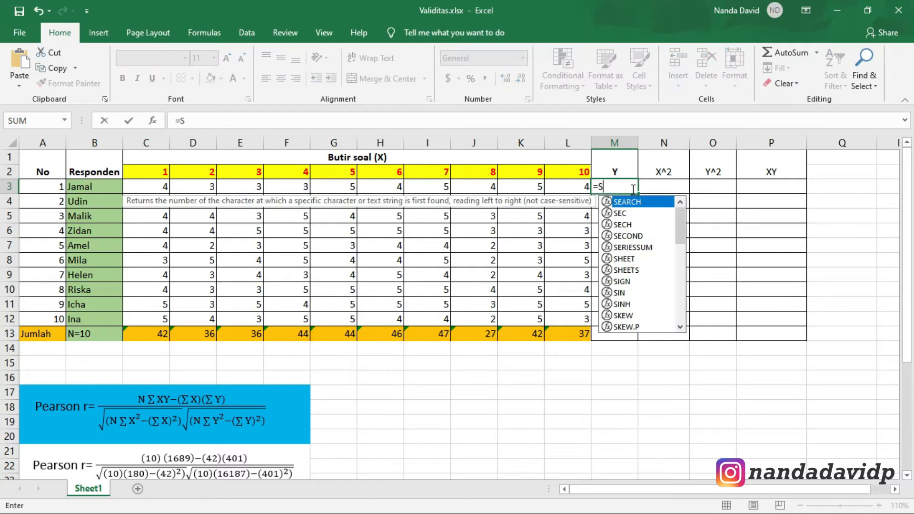
type("UM(")
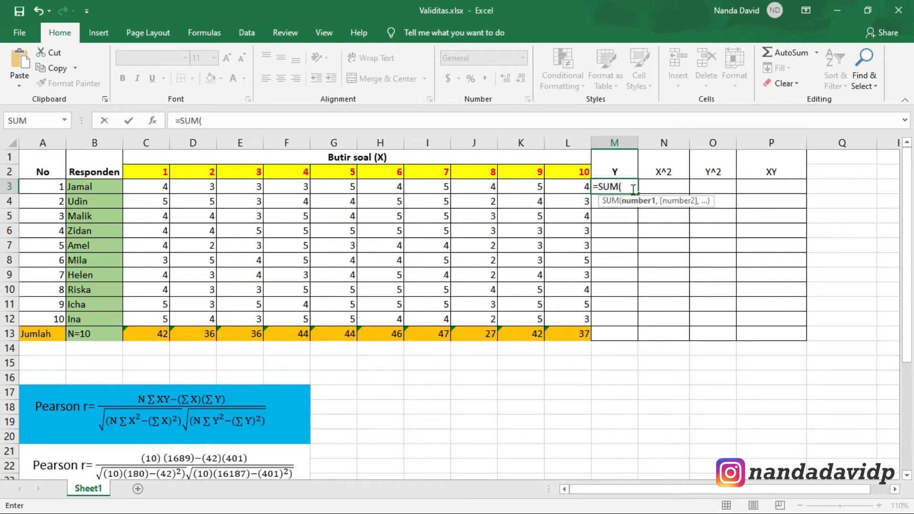
left_click_drag(147, 188, 556, 189)
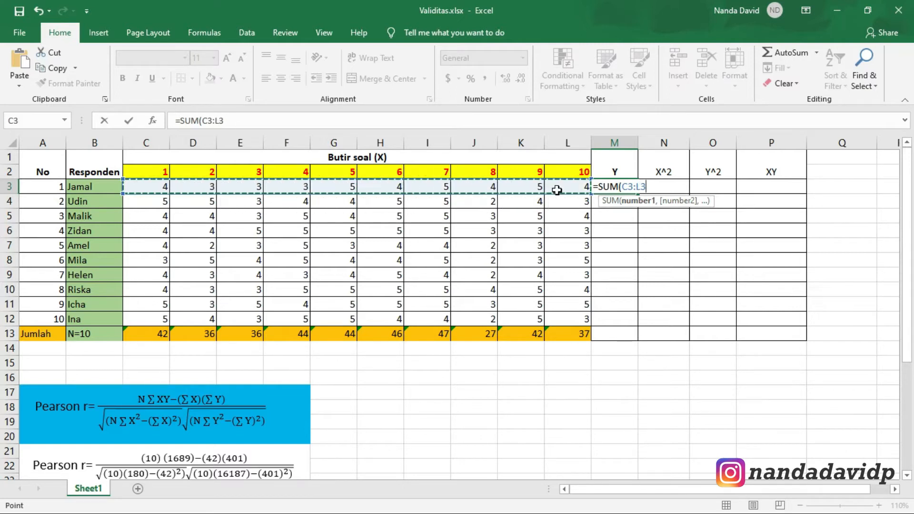
key("Return")
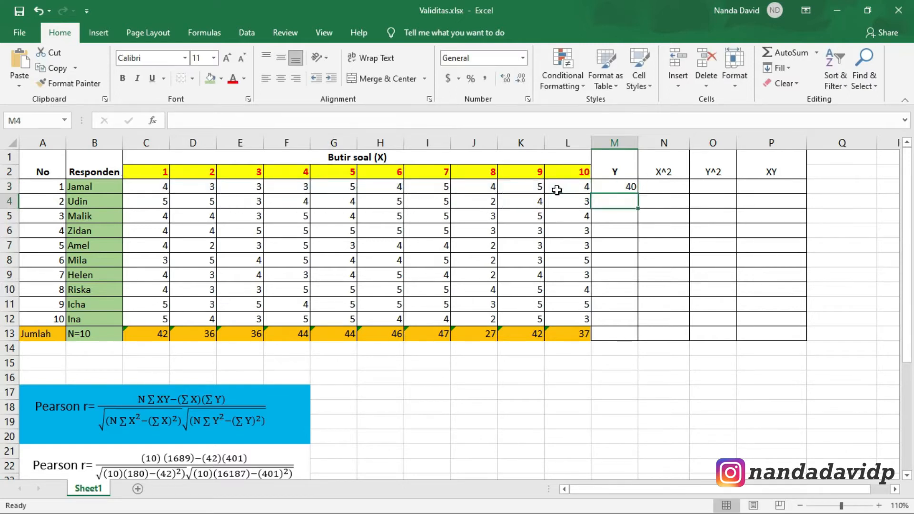
left_click(630, 187)
left_click_drag(641, 197, 625, 323)
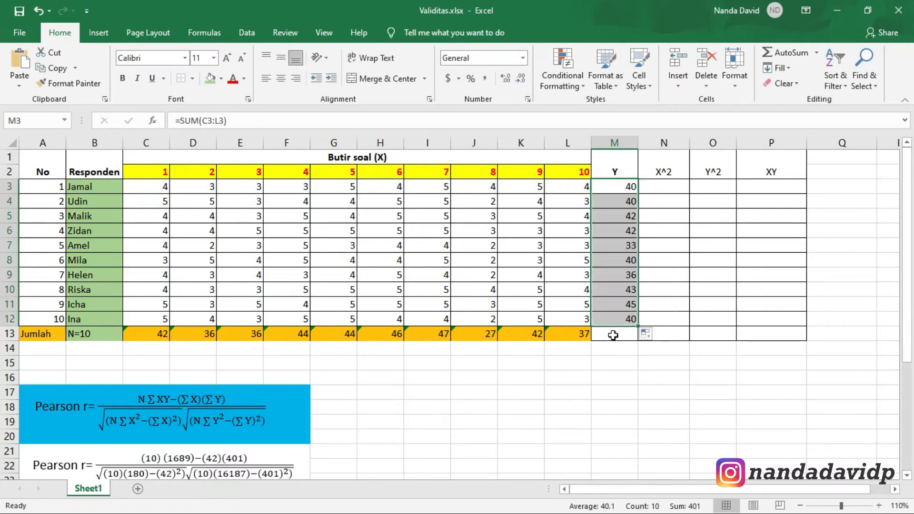
Total the Y column in the Jumlah row by entering a SUM of M3:M12 in M13
left_click(613, 335)
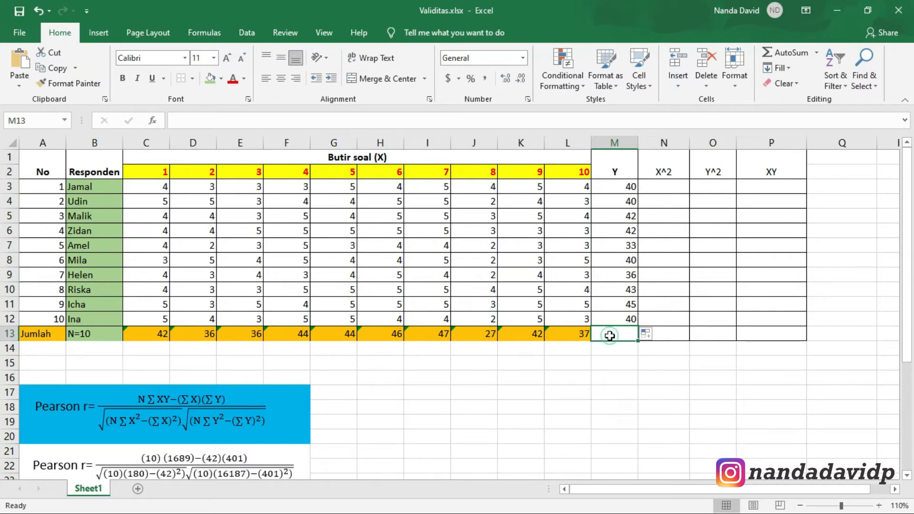
double_click(610, 335)
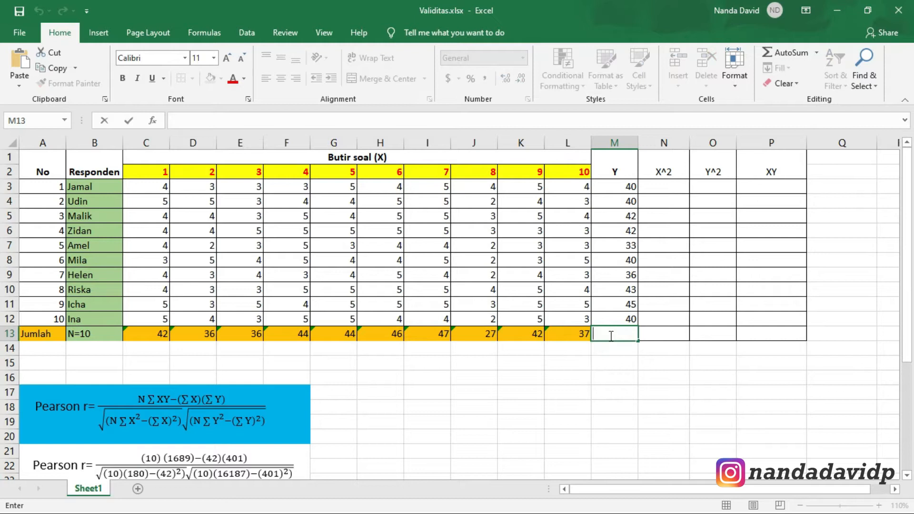
type("=SUM(")
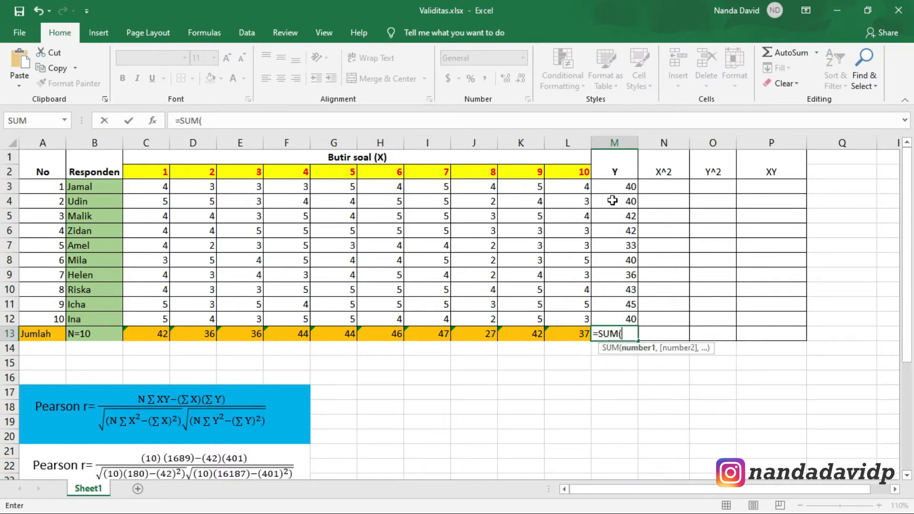
left_click_drag(614, 186, 618, 319)
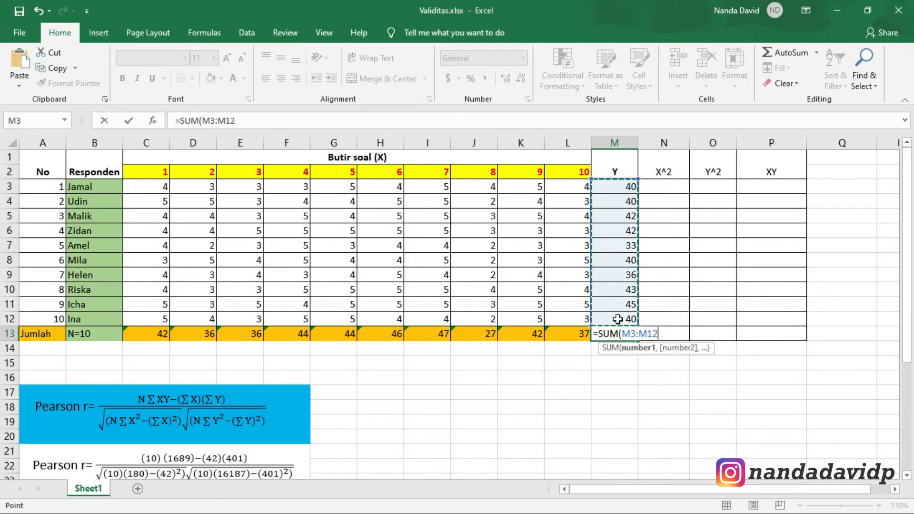
key("Return")
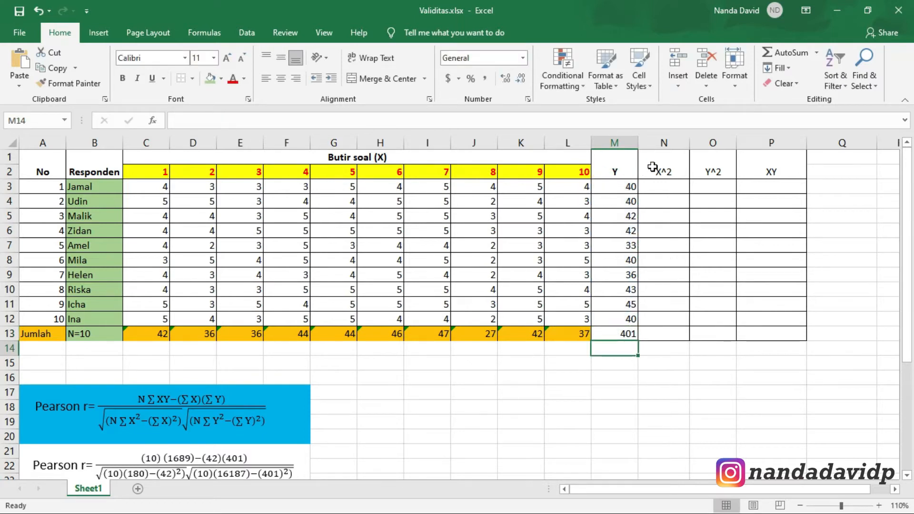
Square the first respondent's question 1 score in N3 with =C3^2 and fill the formula down to N12
left_click(664, 185)
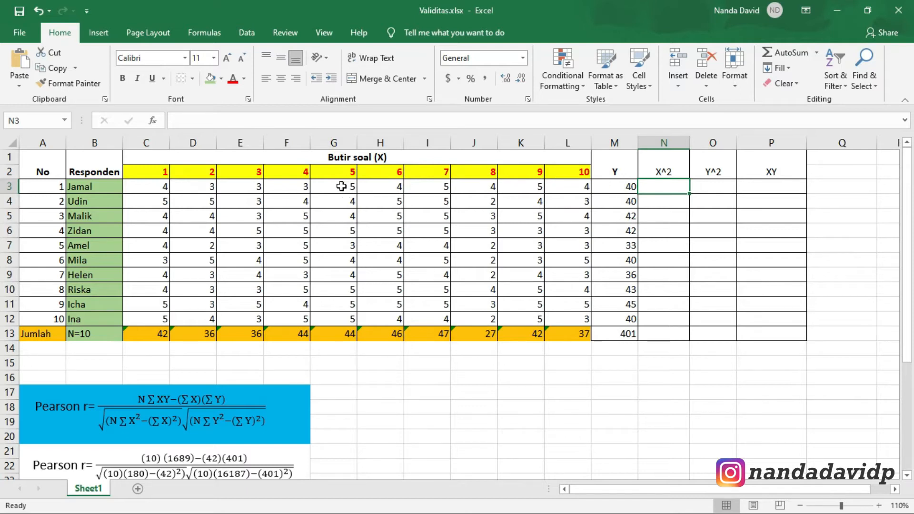
type("=")
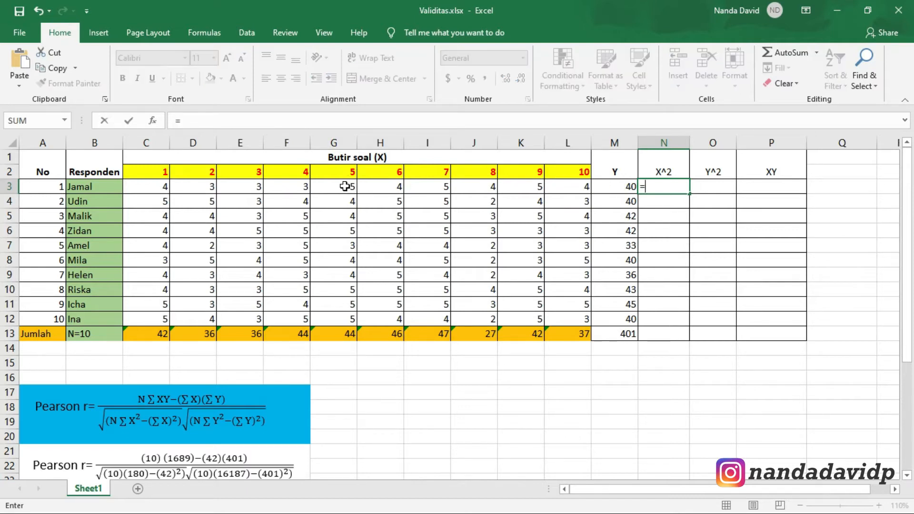
left_click(159, 190)
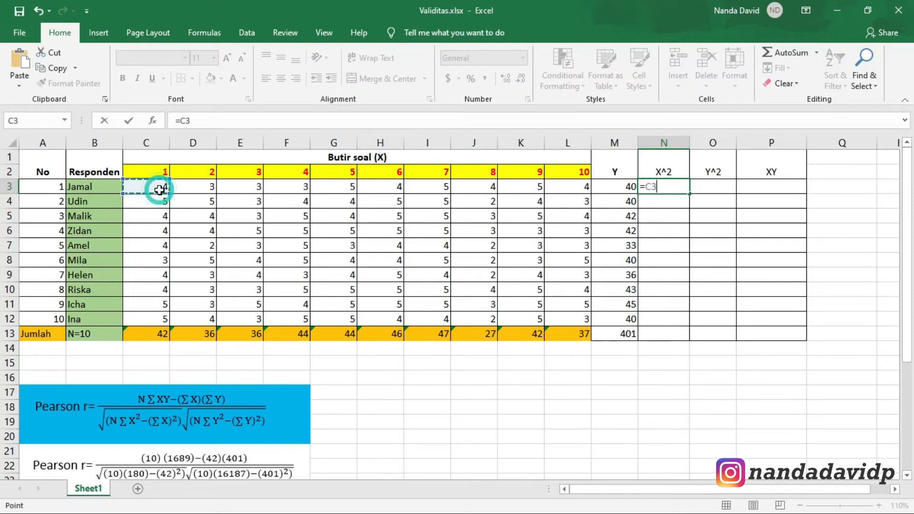
type("^2")
key("Return")
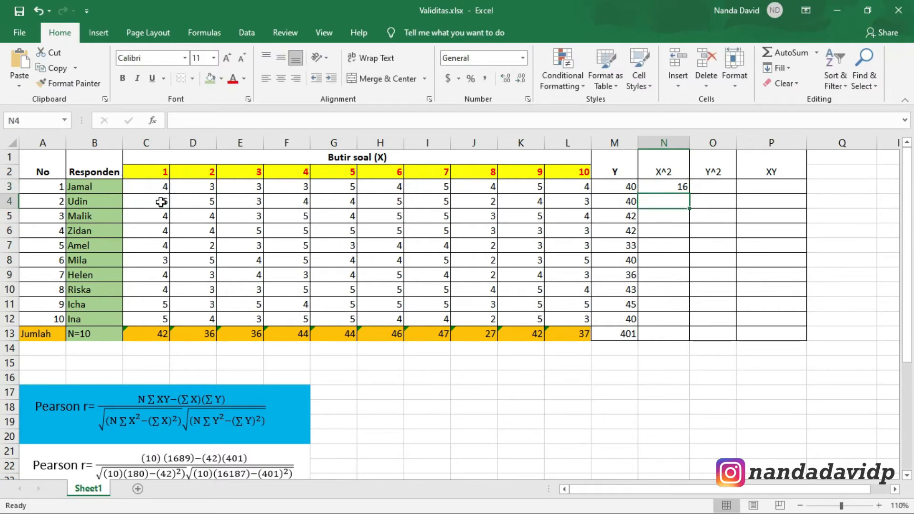
left_click(161, 201)
left_click(673, 186)
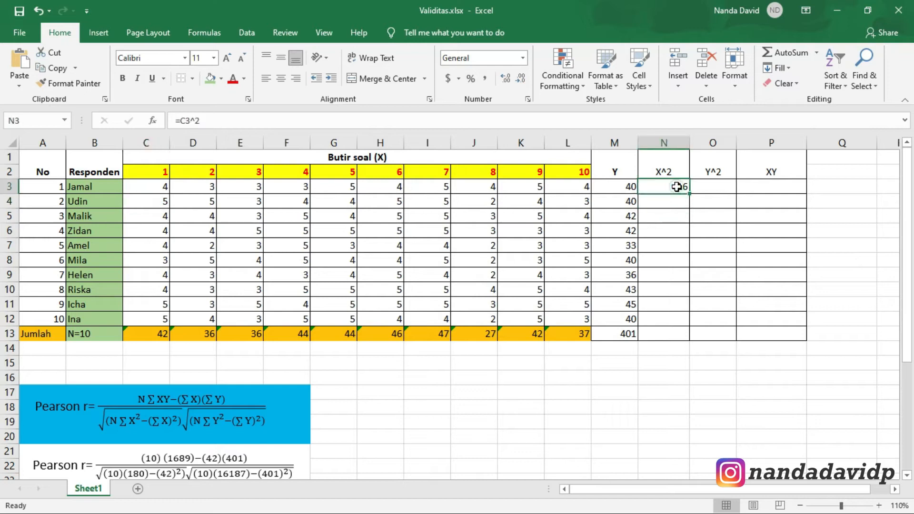
left_click_drag(690, 195, 686, 320)
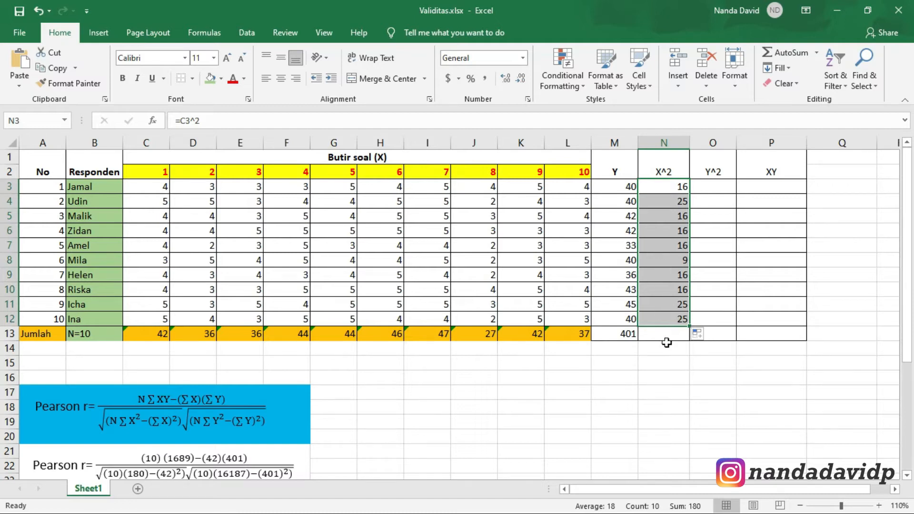
Total the X^2 column in the Jumlah row by entering a SUM of N3:N12 in N13
left_click(667, 335)
type("=")
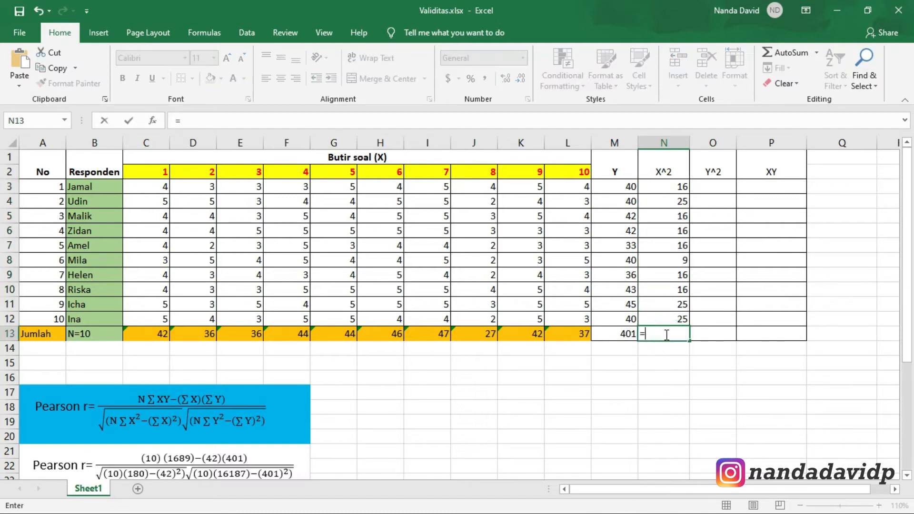
type("SUM")
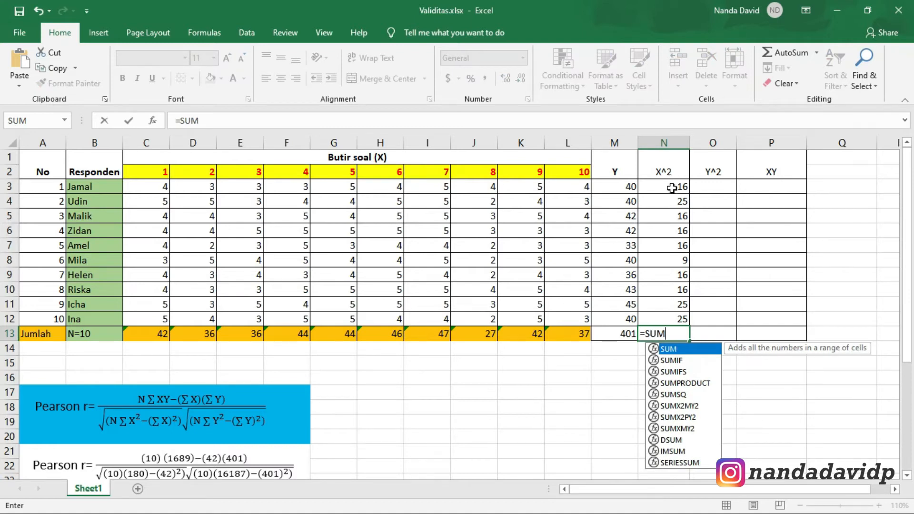
type("(")
left_click_drag(671, 188, 674, 319)
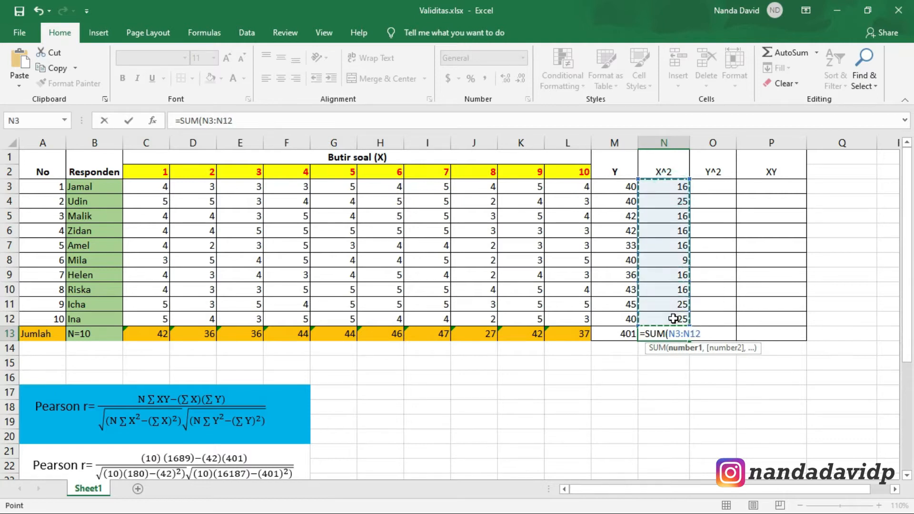
key("Return")
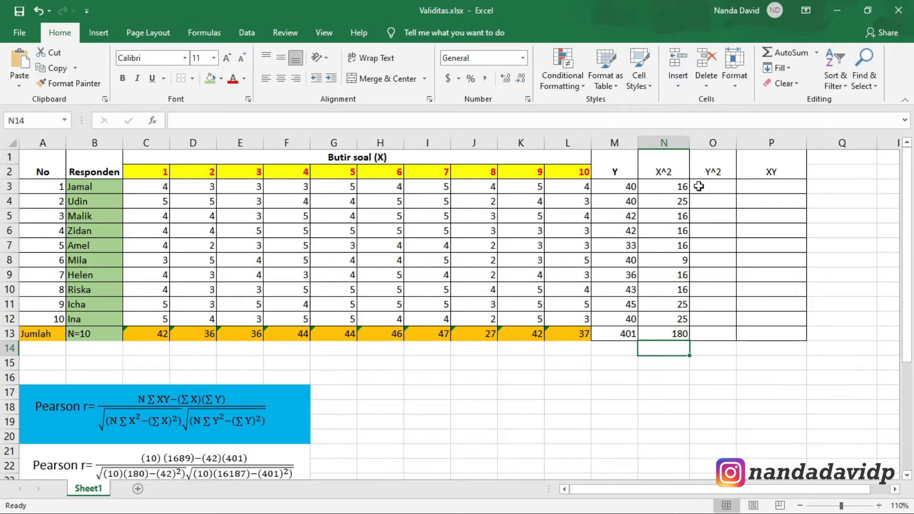
Square the first respondent's Y total in O3 with =M3^2 and fill the formula down to O12
left_click(631, 186)
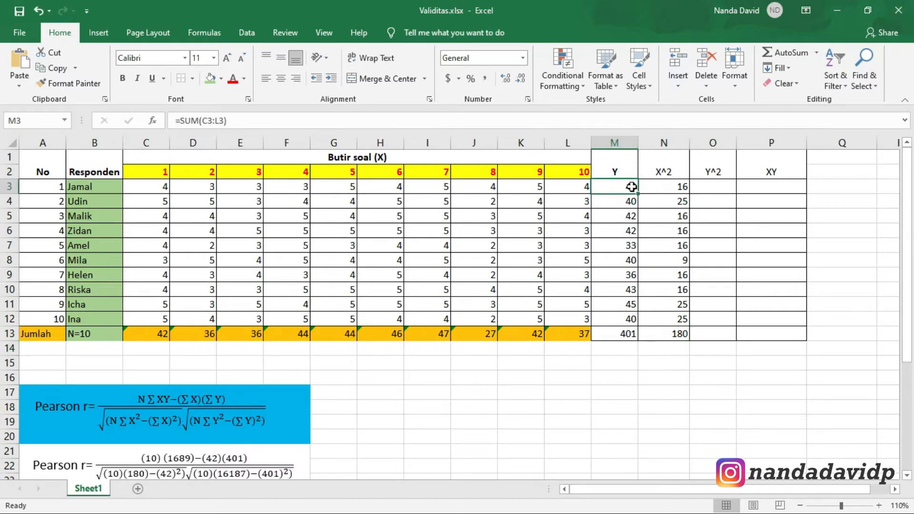
left_click(625, 202)
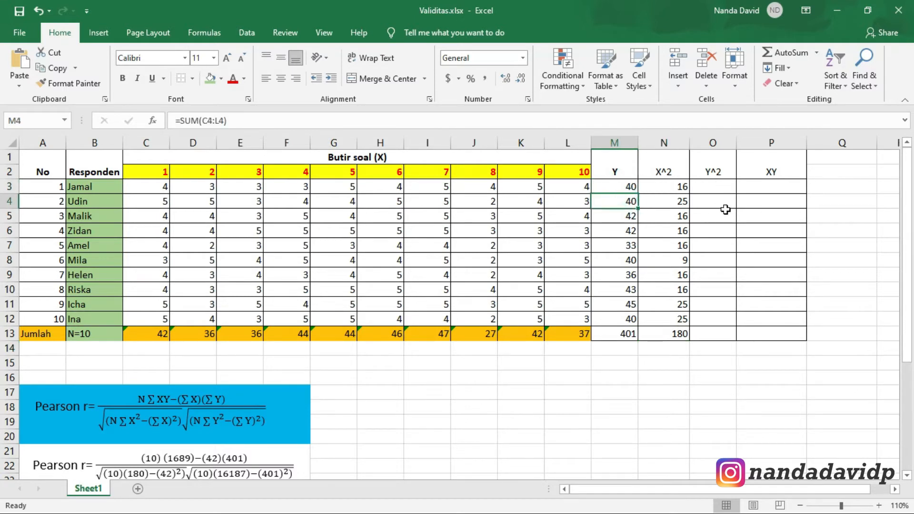
left_click(621, 224)
left_click(630, 320)
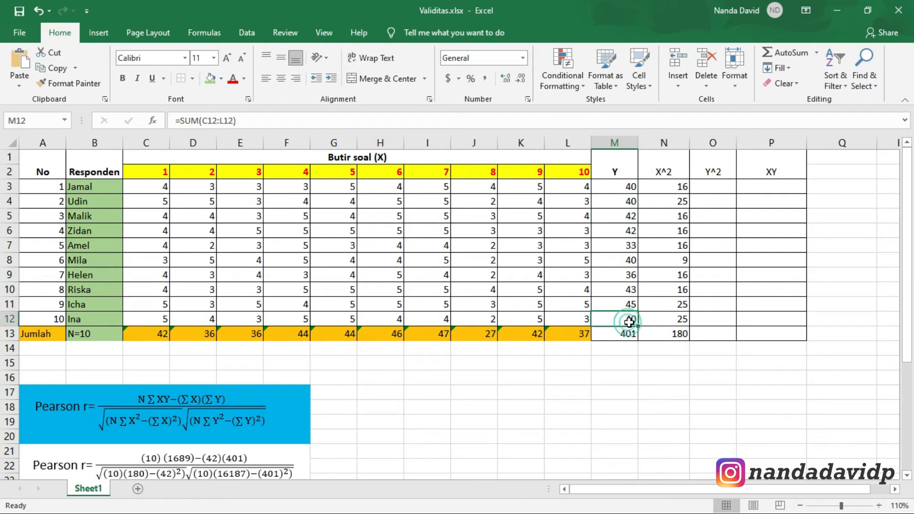
left_click(726, 320)
left_click(714, 187)
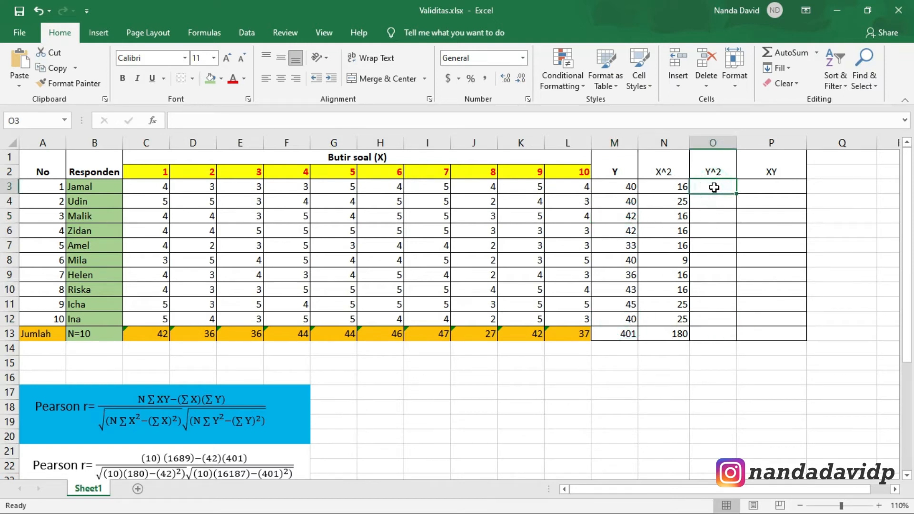
type("=")
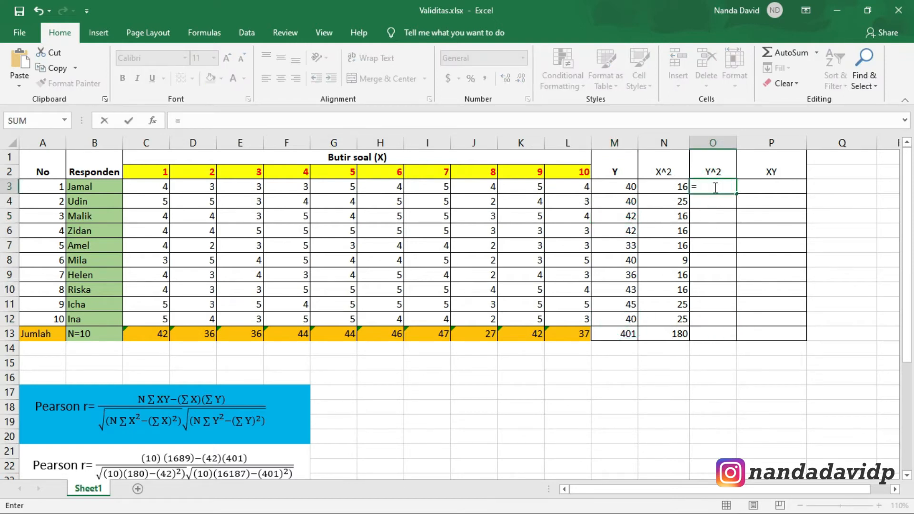
left_click(633, 187)
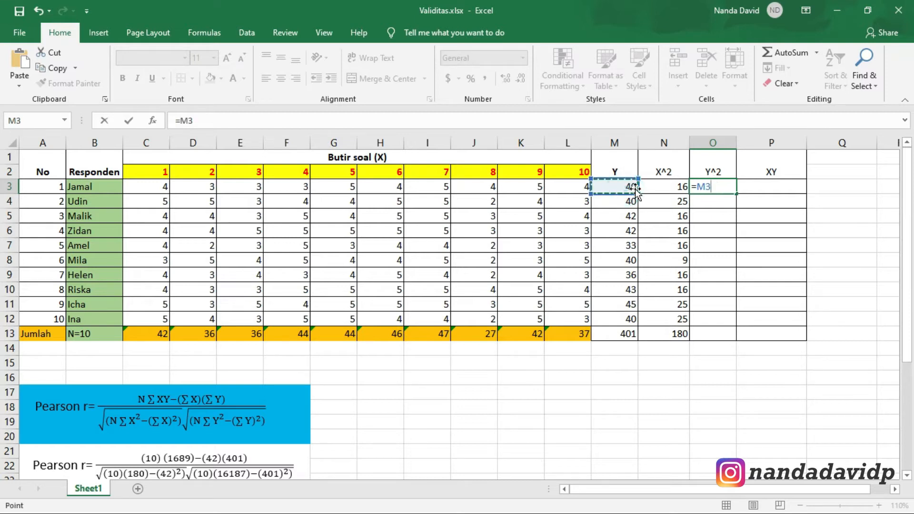
type("^2")
key("Return")
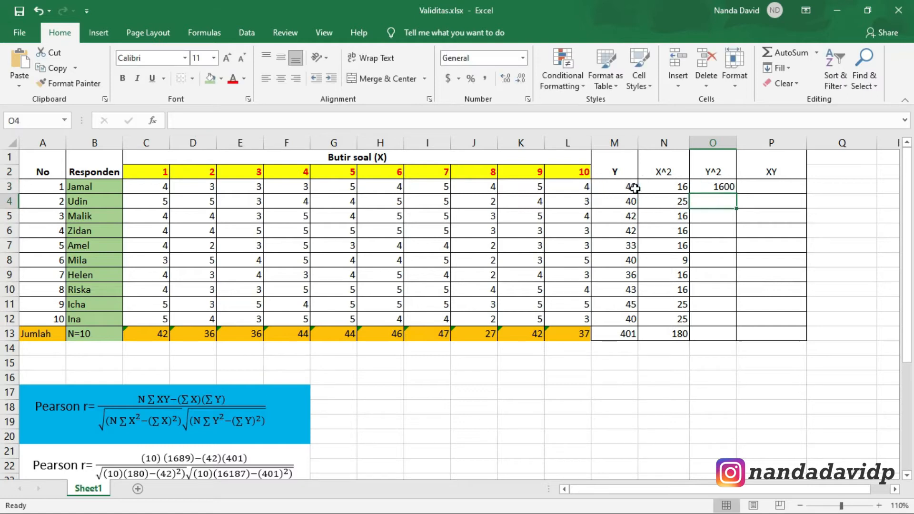
left_click(708, 186)
left_click_drag(737, 194, 728, 320)
Total the Y^2 column in the Jumlah row by entering a SUM of O3:O12 in O13
left_click(718, 335)
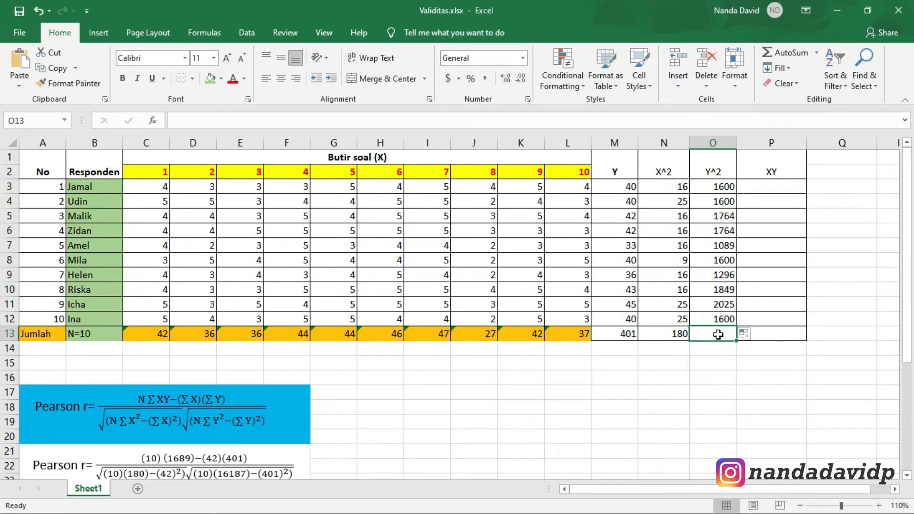
type("=SUM")
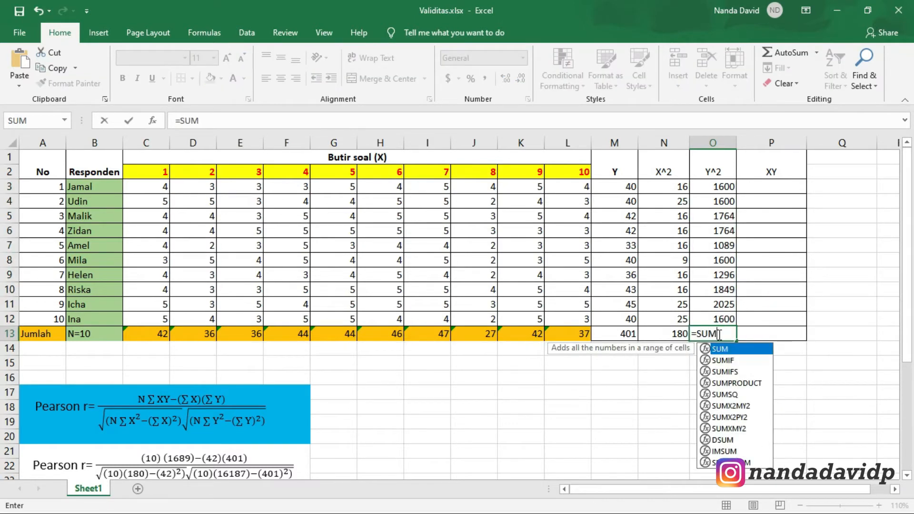
type("(")
left_click_drag(723, 186, 714, 318)
key("Return")
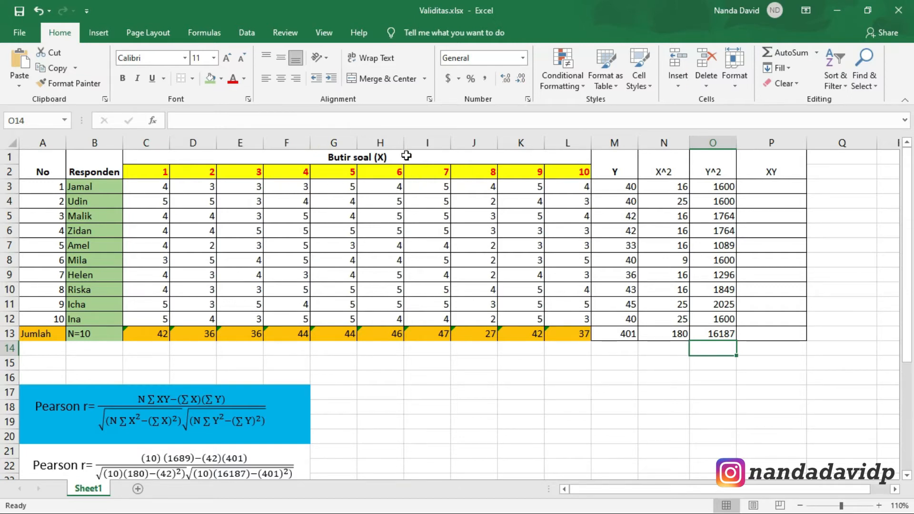
Multiply the first respondent's question 1 score by the Y total in P3 with =C3*M3 and fill the formula down to P12
left_click_drag(152, 184, 152, 319)
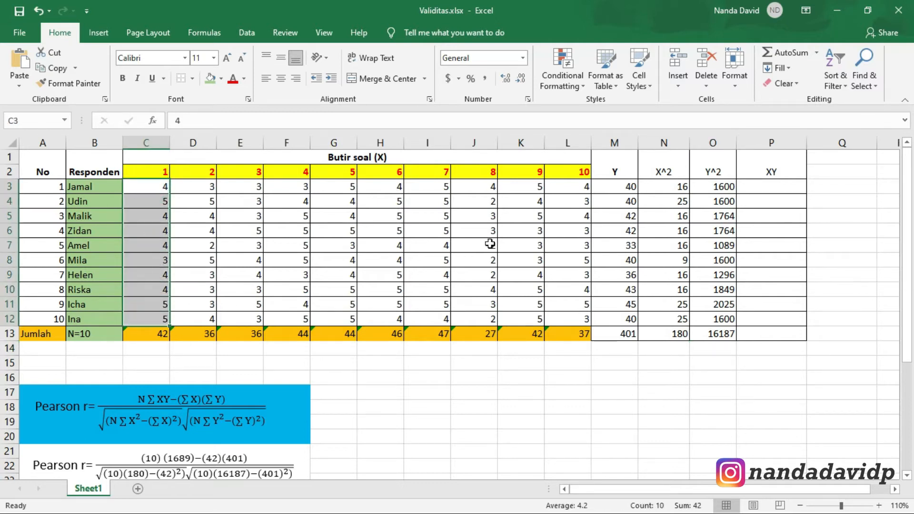
left_click(757, 185)
type("=")
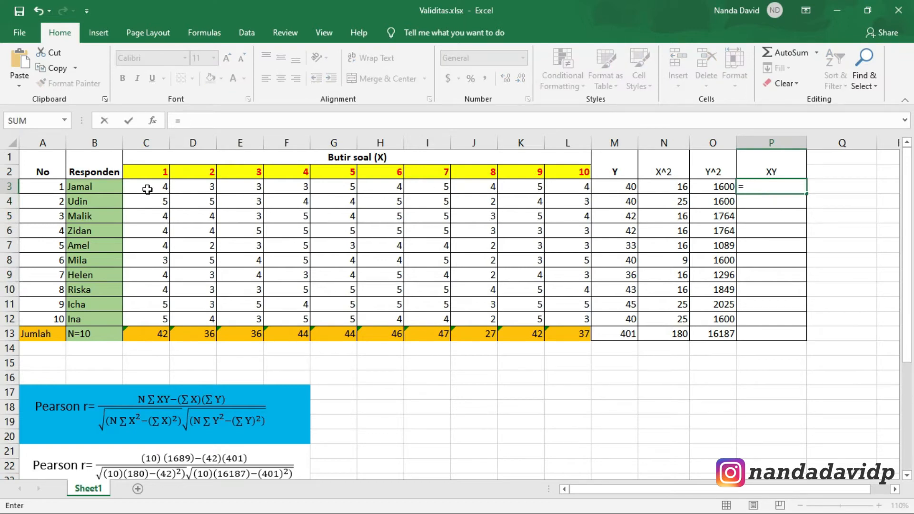
left_click(147, 189)
type("*")
left_click(603, 186)
key("Return")
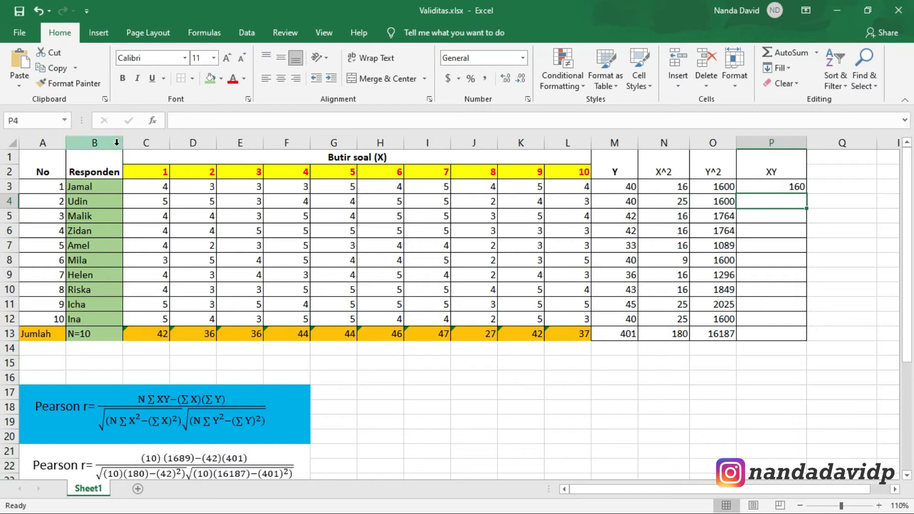
left_click(203, 189)
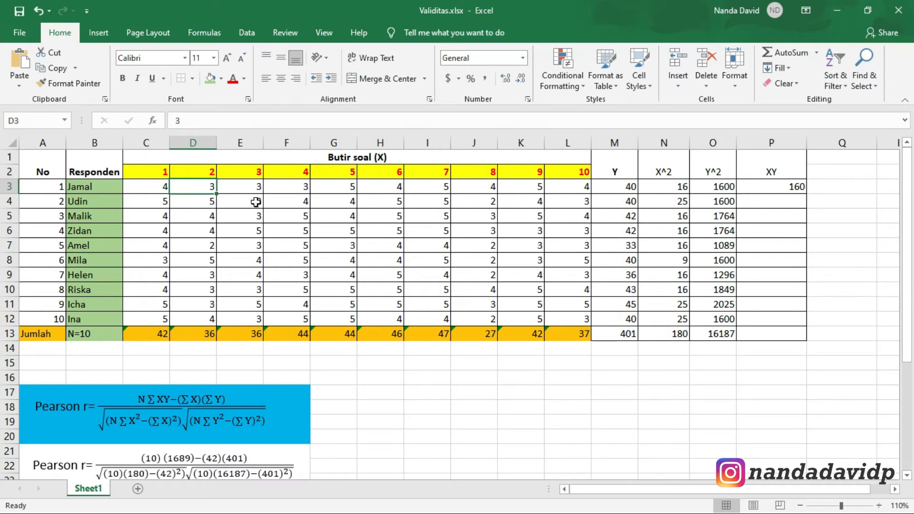
left_click(255, 187)
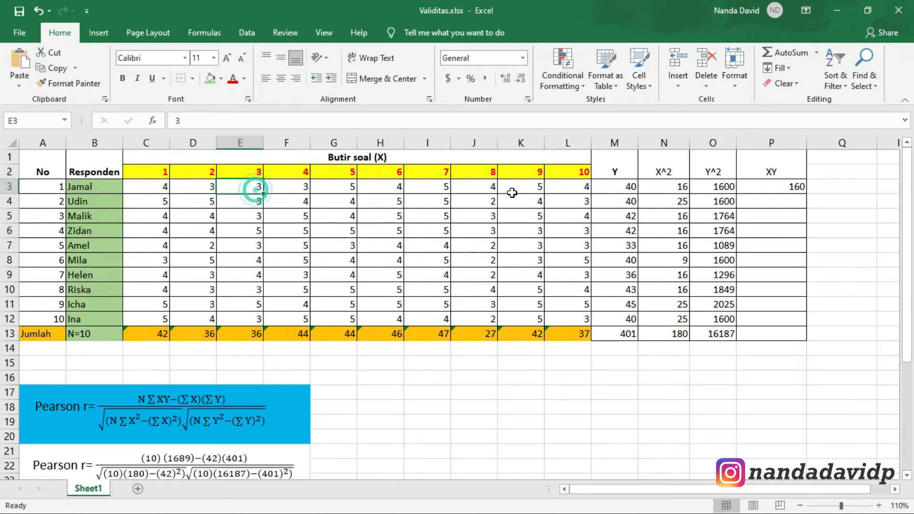
left_click(786, 189)
left_click_drag(805, 195, 790, 322)
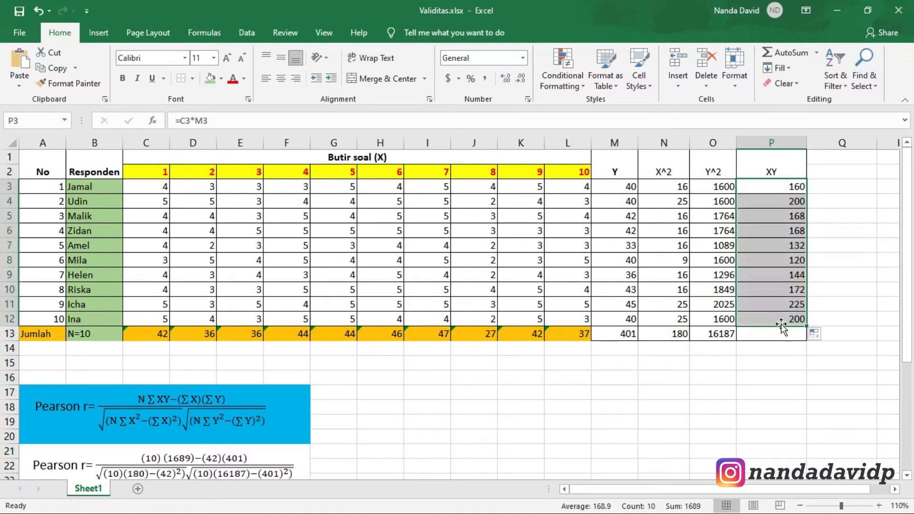
Total the XY column in the Jumlah row by entering a SUM of P3:P12 in P13
left_click(770, 334)
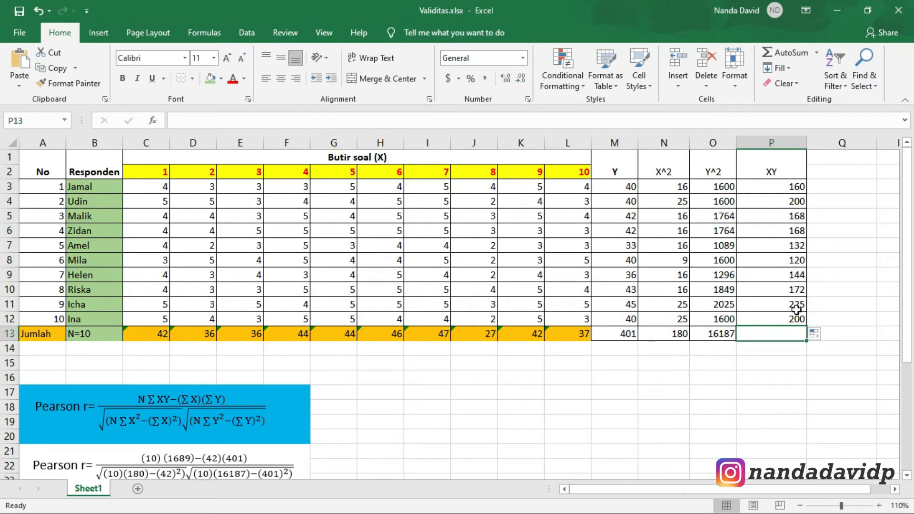
type("=")
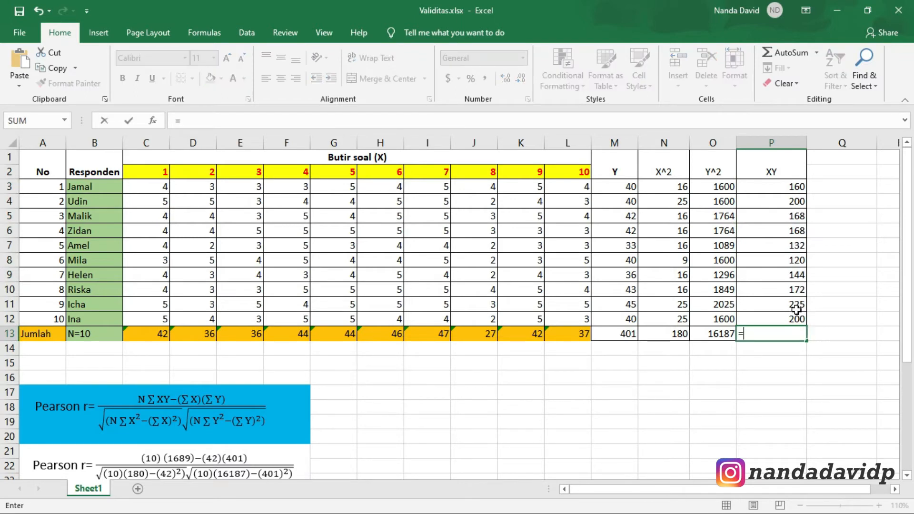
type("SUM")
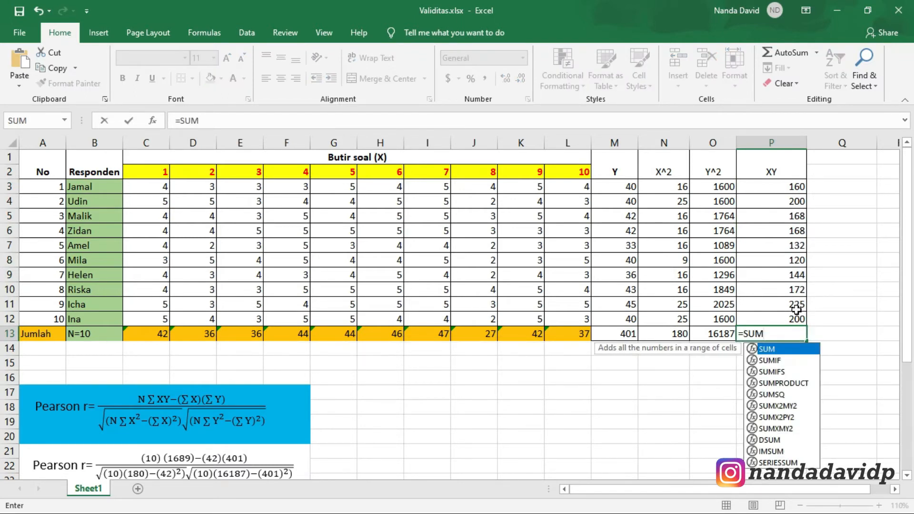
type("(")
left_click_drag(772, 188, 777, 319)
key("Return")
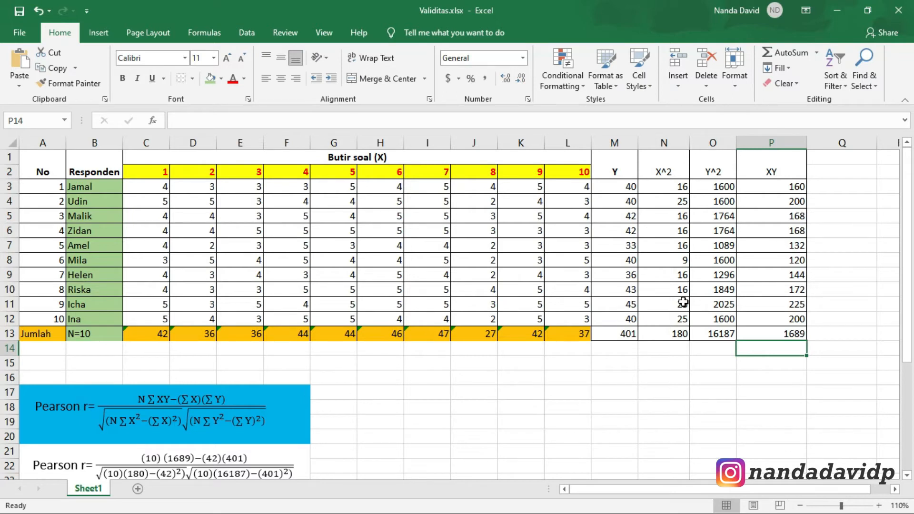
Match the terms of the Pearson r formula to the XY, question 1, Y, X^2 and Y^2 columns and their totals
left_click(148, 408)
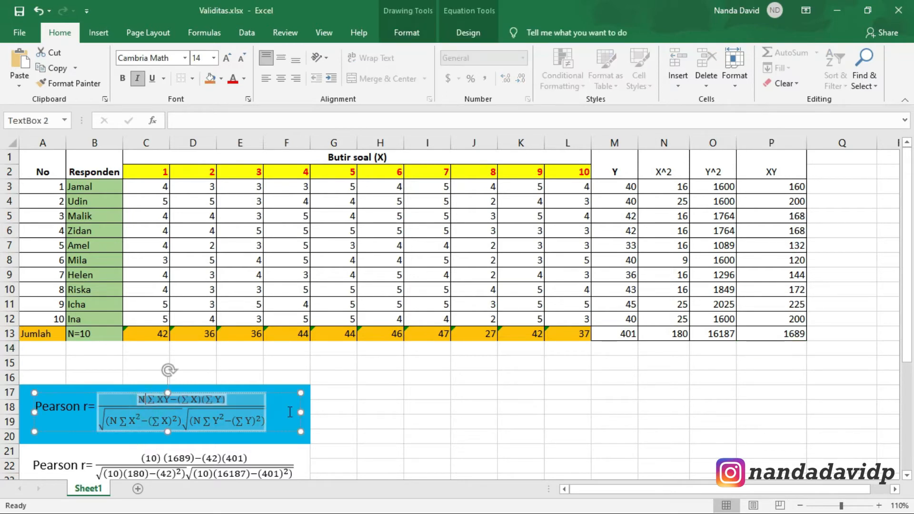
left_click(333, 403)
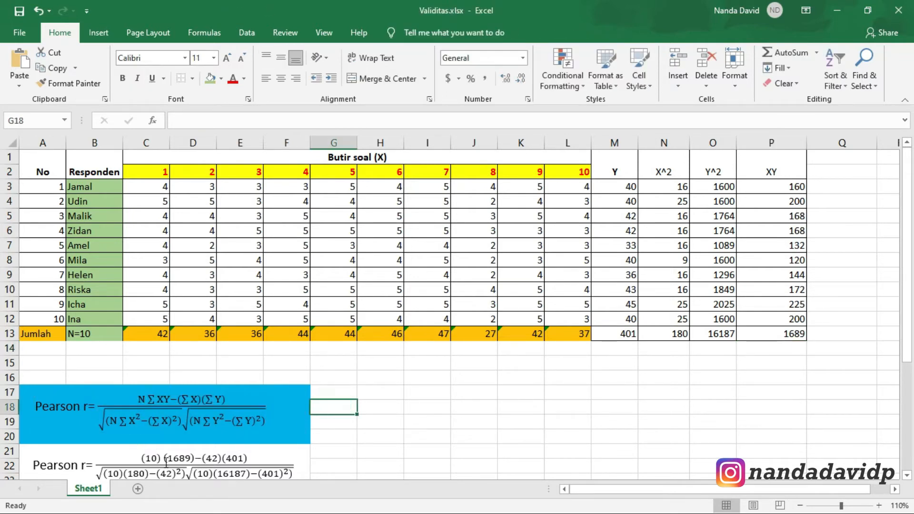
scroll(166, 461, "down", 1)
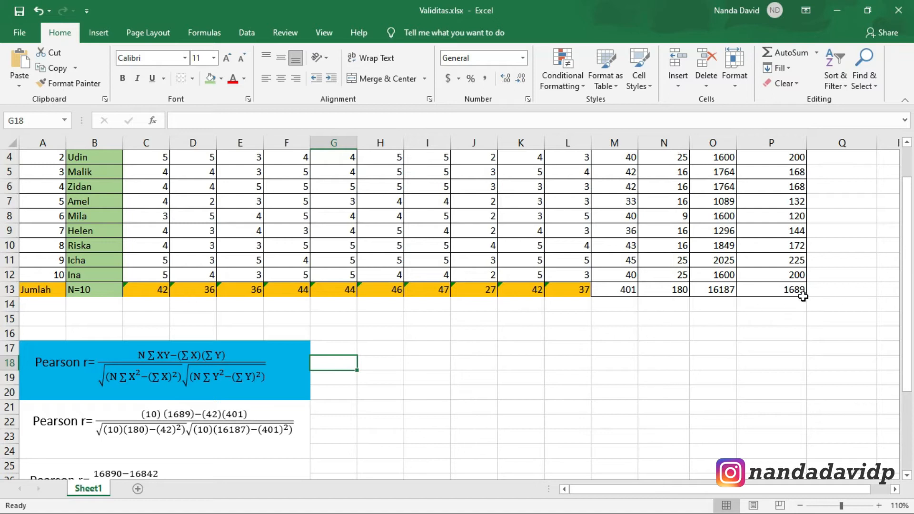
scroll(803, 296, "up", 1)
left_click_drag(766, 176, 777, 333)
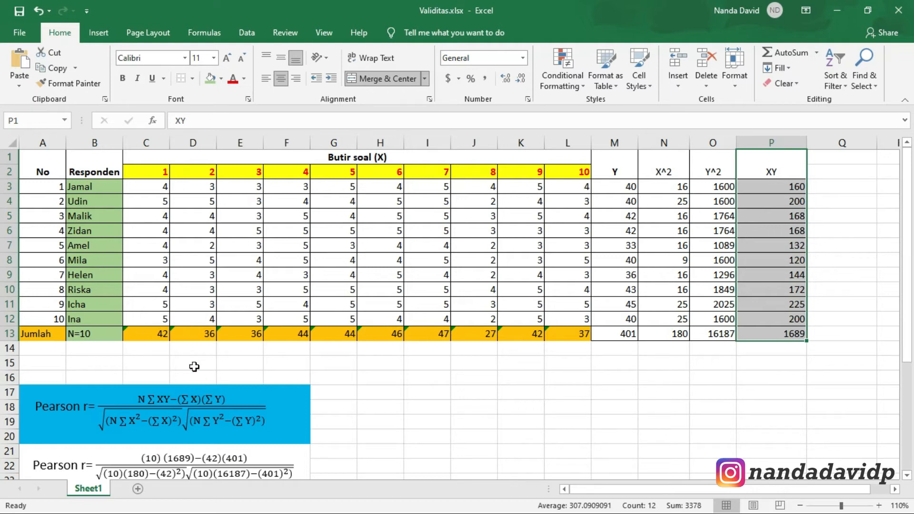
left_click_drag(144, 173, 147, 333)
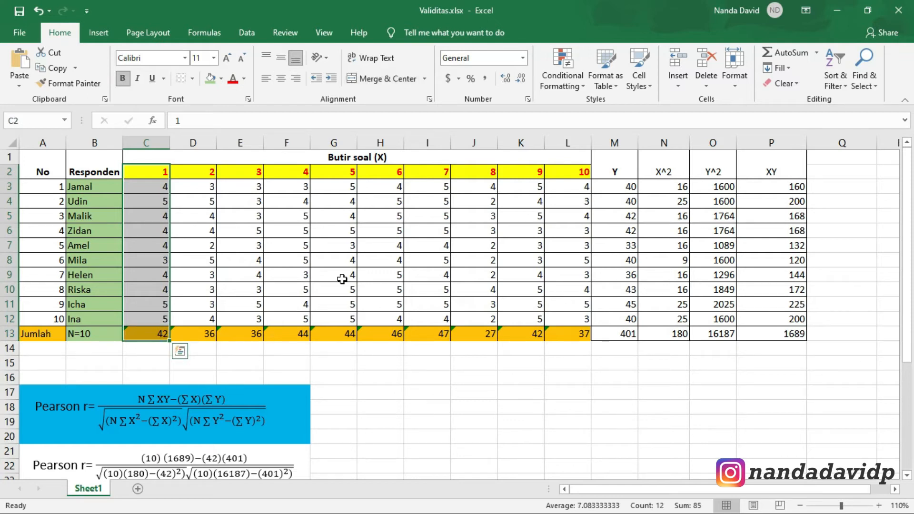
left_click_drag(614, 171, 613, 230)
left_click_drag(613, 245, 608, 311)
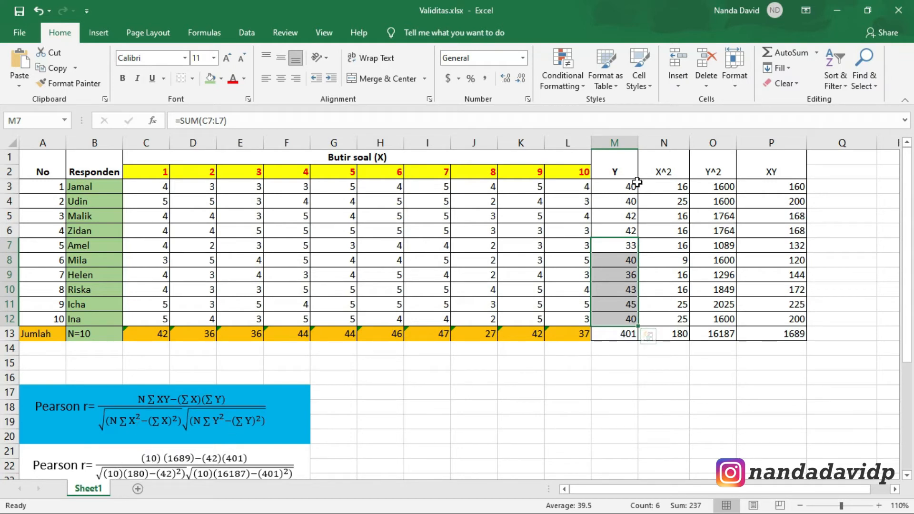
double_click(663, 186)
left_click(666, 334)
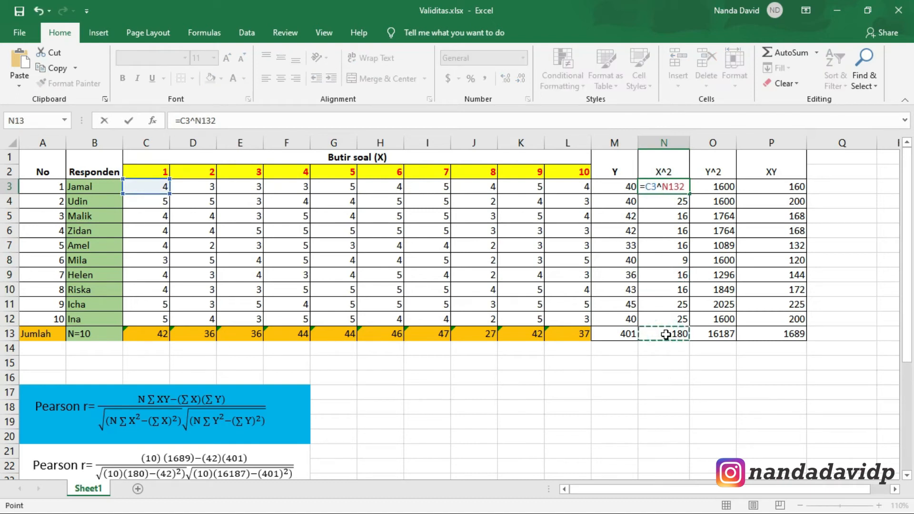
key("Escape")
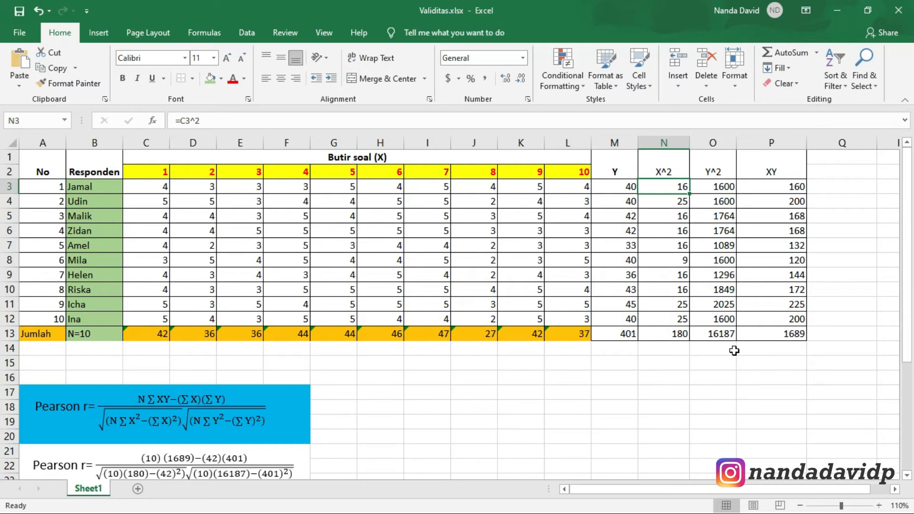
left_click(725, 335)
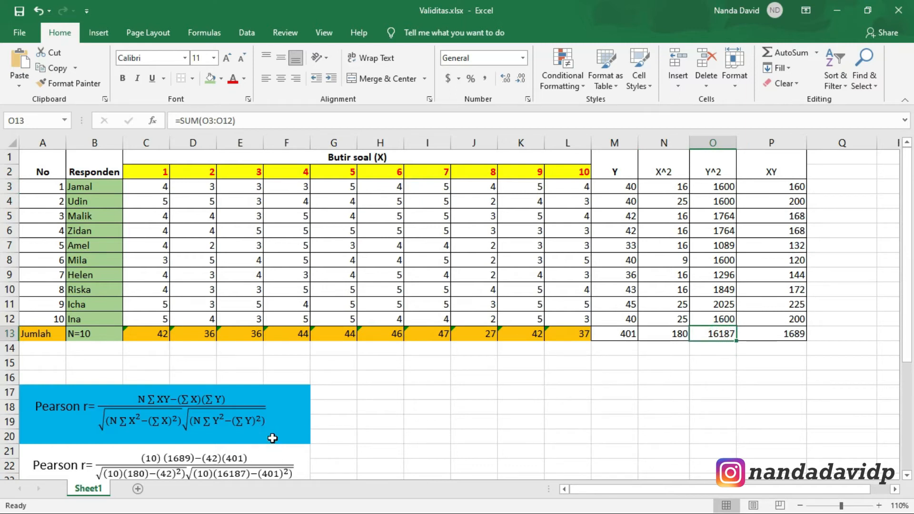
Examine the worked Pearson r calculation for question 1 below the table, from the substituted totals through to the final result
scroll(355, 416, "down", 2)
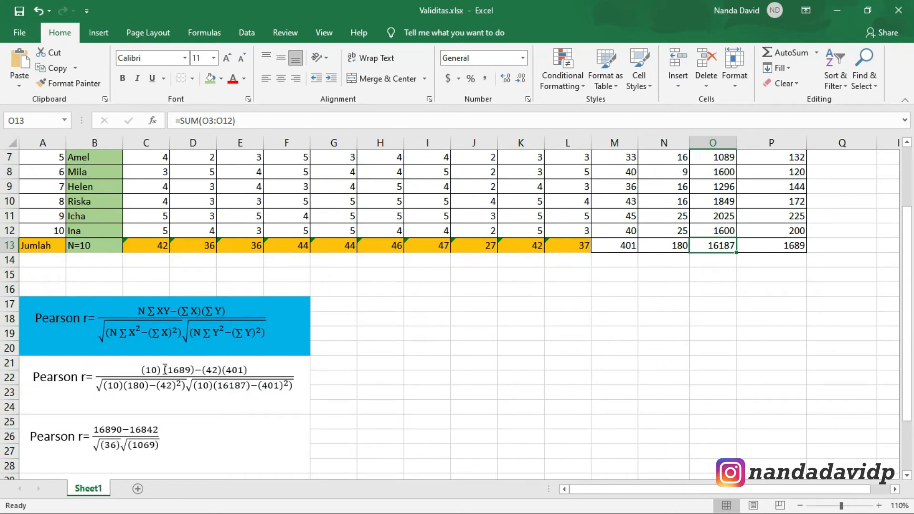
scroll(127, 430, "down", 2)
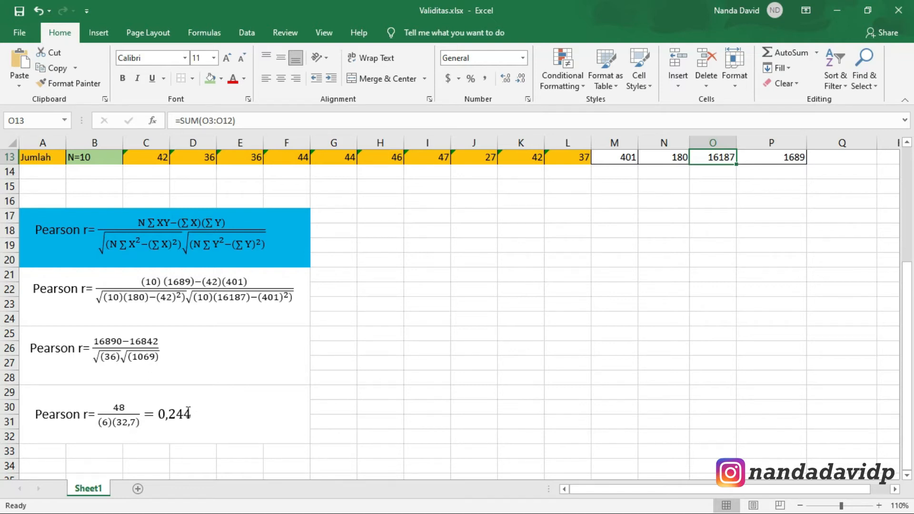
scroll(190, 410, "up", 1)
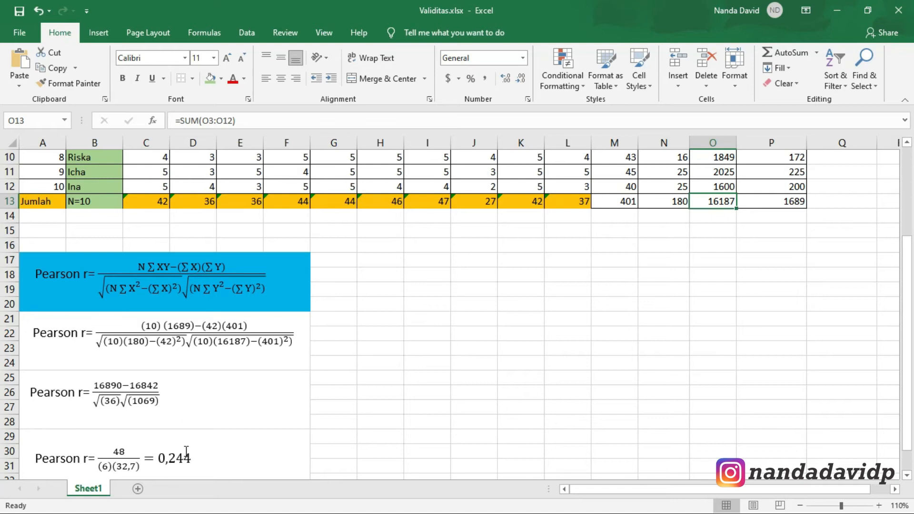
scroll(186, 451, "up", 1)
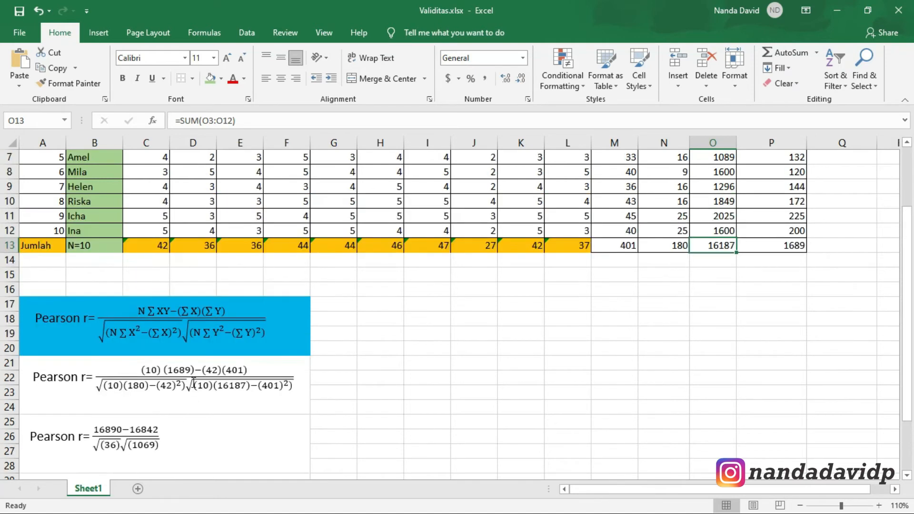
scroll(194, 381, "up", 2)
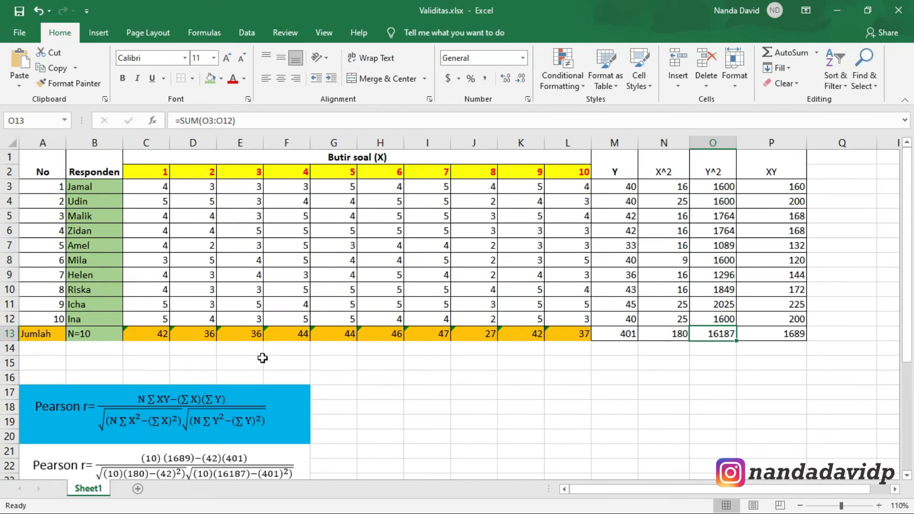
scroll(281, 388, "down", 2)
scroll(150, 441, "down", 3)
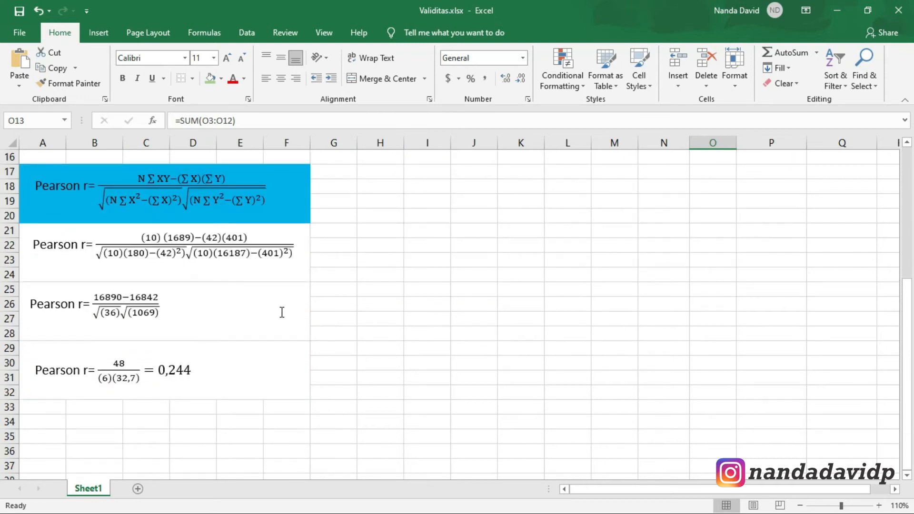
Note the validity rule beside the Pearson formula by entering rhitung>rtabel in G17 and valid in I17
scroll(282, 312, "up", 1)
scroll(291, 305, "up", 4)
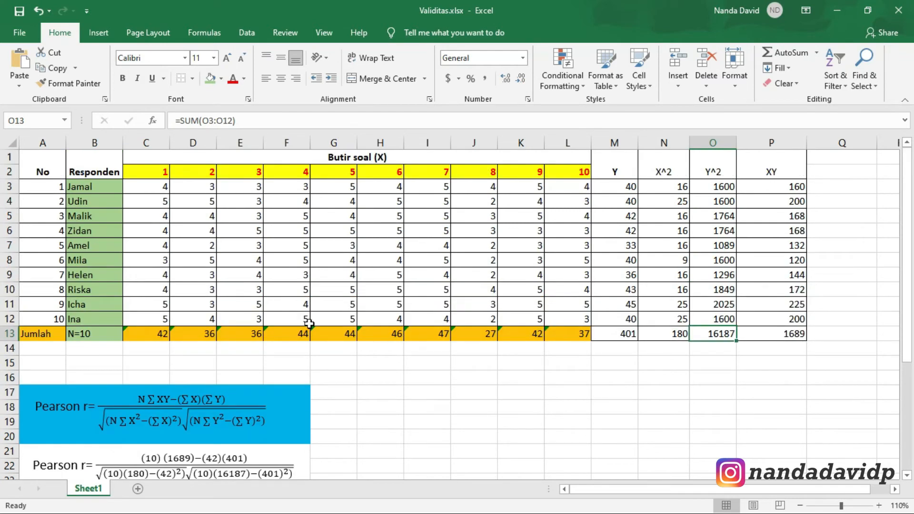
left_click(351, 390)
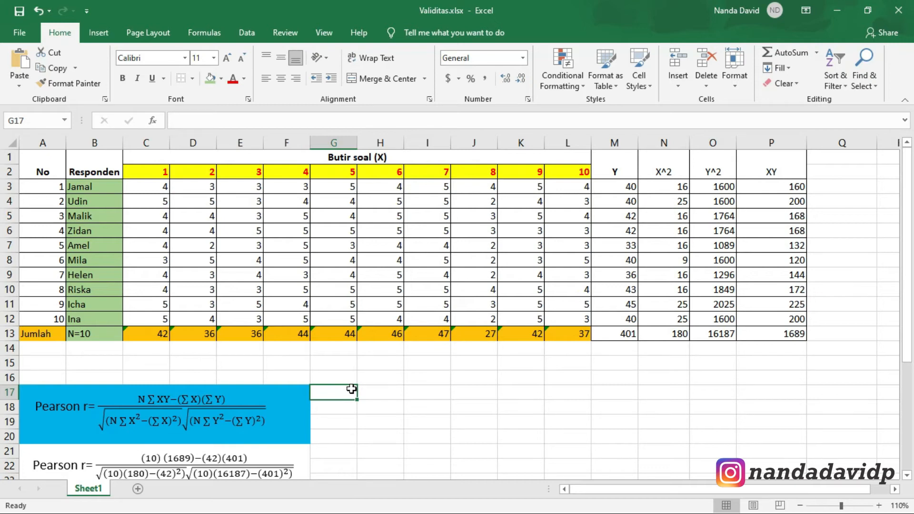
type("rhi")
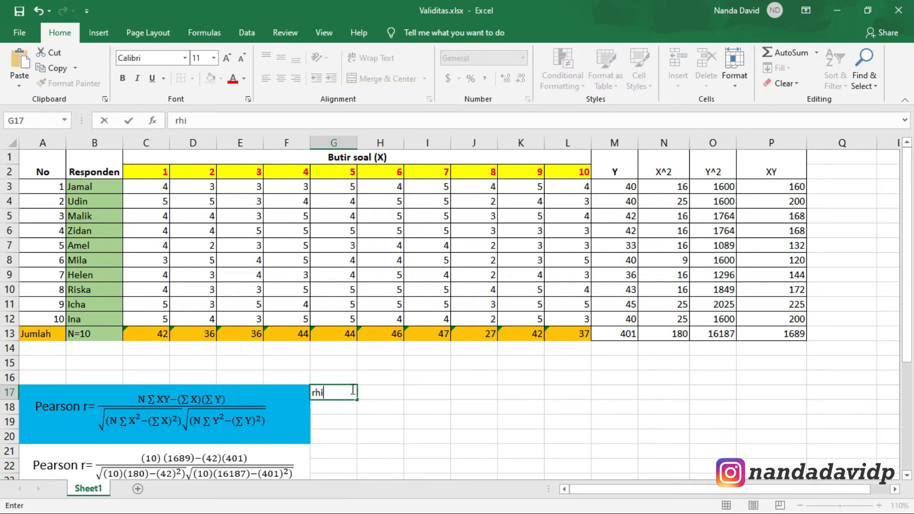
type("tung>rt")
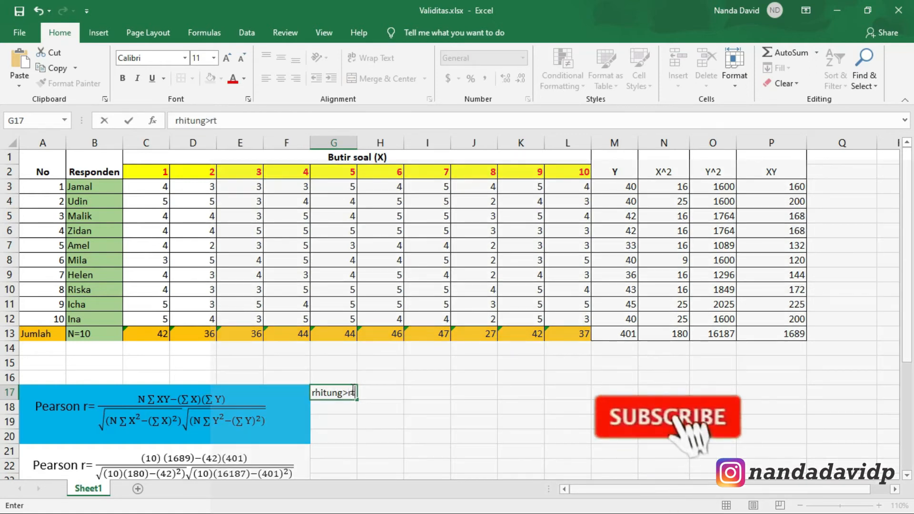
type("abel")
key("Tab")
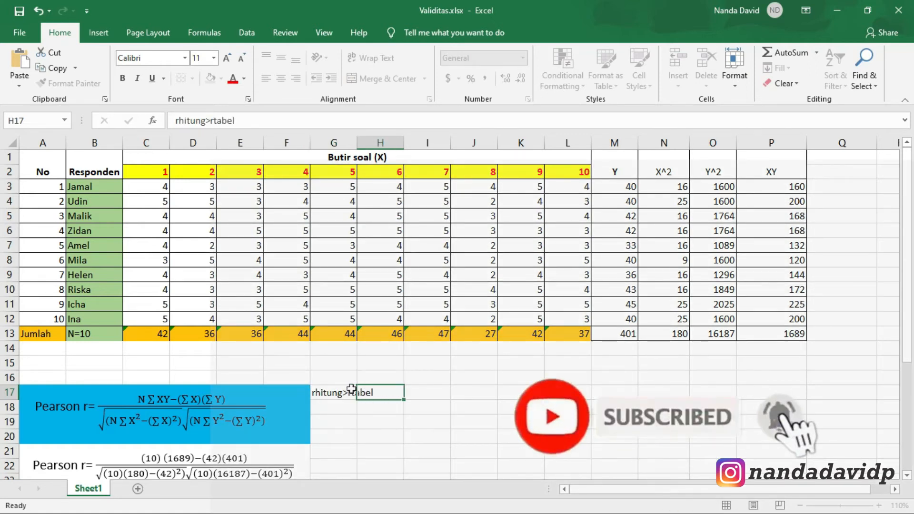
key("Tab")
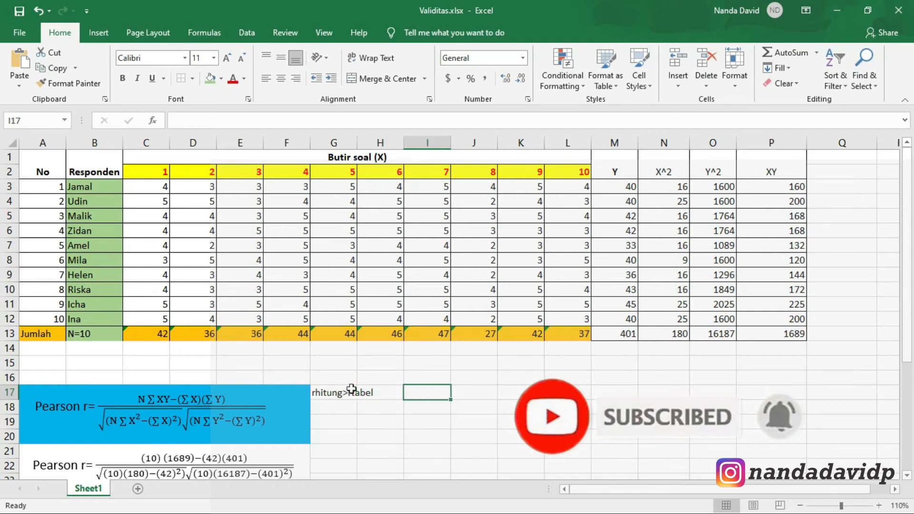
type("valid")
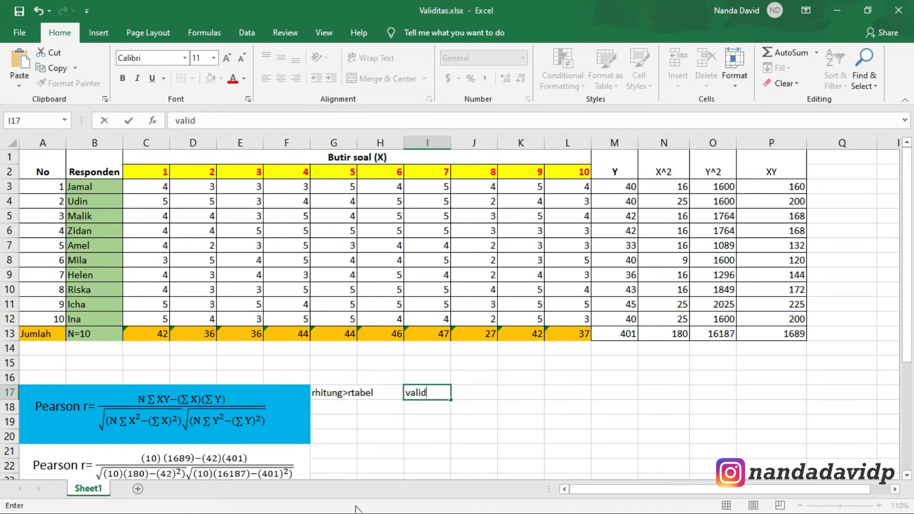
Switch to the browser's "rtabel signifikansi 5" image results and look up the r table value for N = 10 at 5%
left_click(844, 16)
mouse_move(245, 511)
left_click(205, 504)
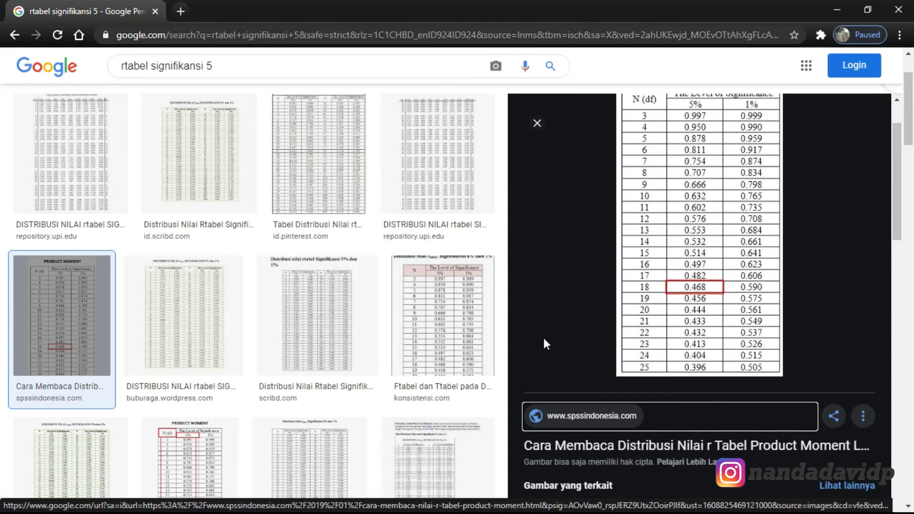
left_click(838, 9)
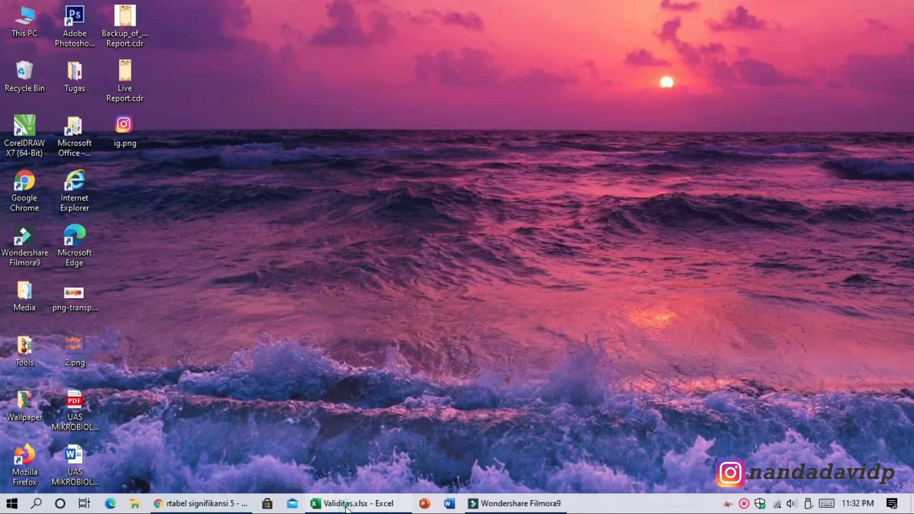
Return to Validitas.xlsx in Excel and record the r table value with the label rtabel in G18 and 0.632 in H18
left_click(347, 507)
left_click(355, 408)
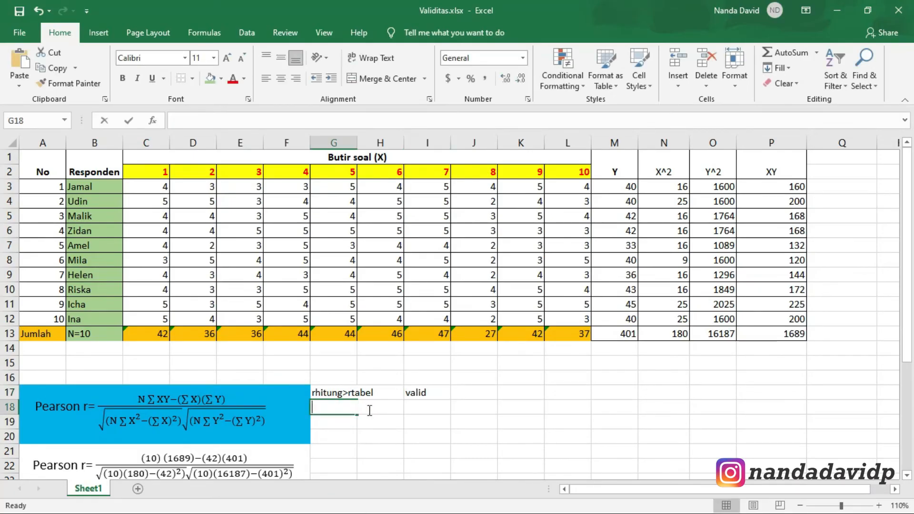
type("rtabel")
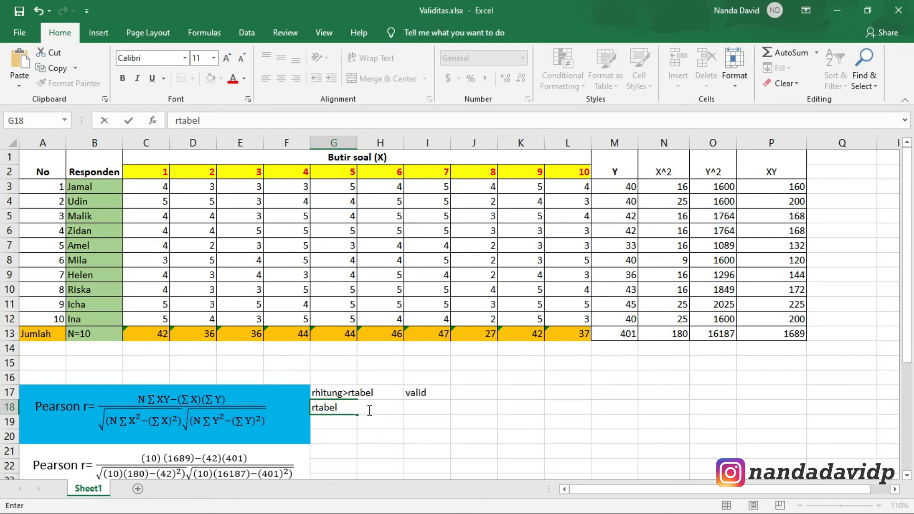
left_click(369, 410)
type("0.632")
scroll(371, 410, "down", 5)
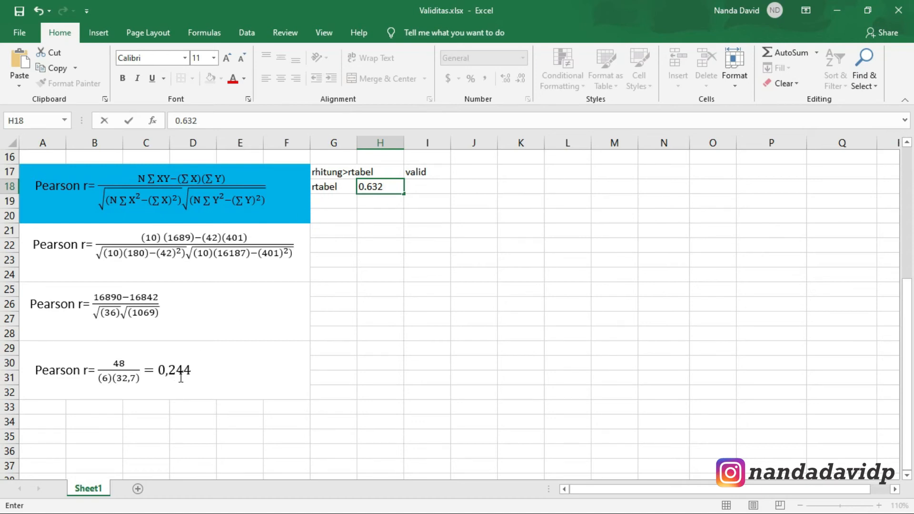
scroll(210, 321, "up", 5)
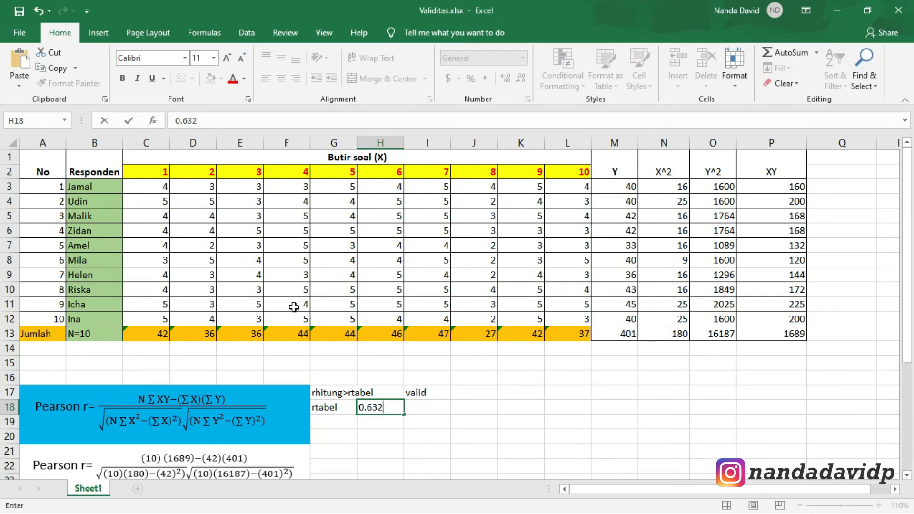
Start a formula in C14, directly under the question 1 total
left_click(154, 350)
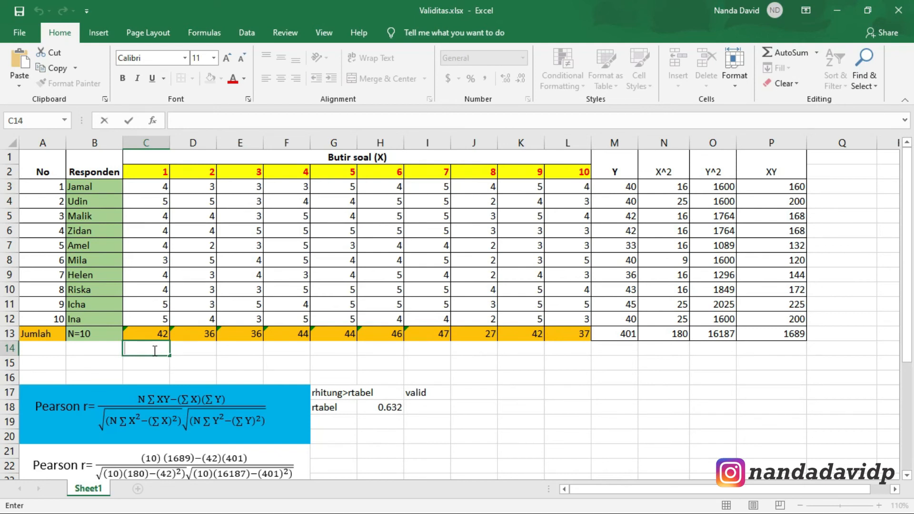
type("=")
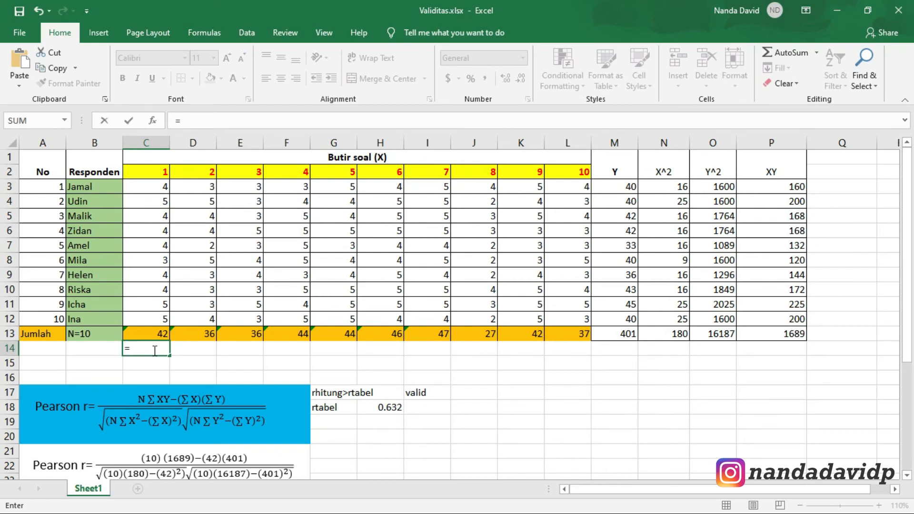
type("PEAR")
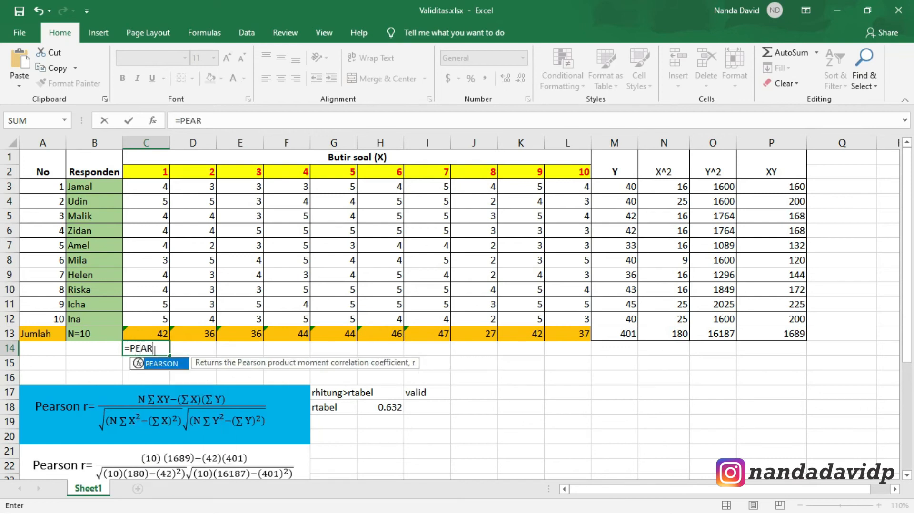
key("BackSpace")
key("BackSpace")
key("BackSpace")
key("BackSpace")
type("CO")
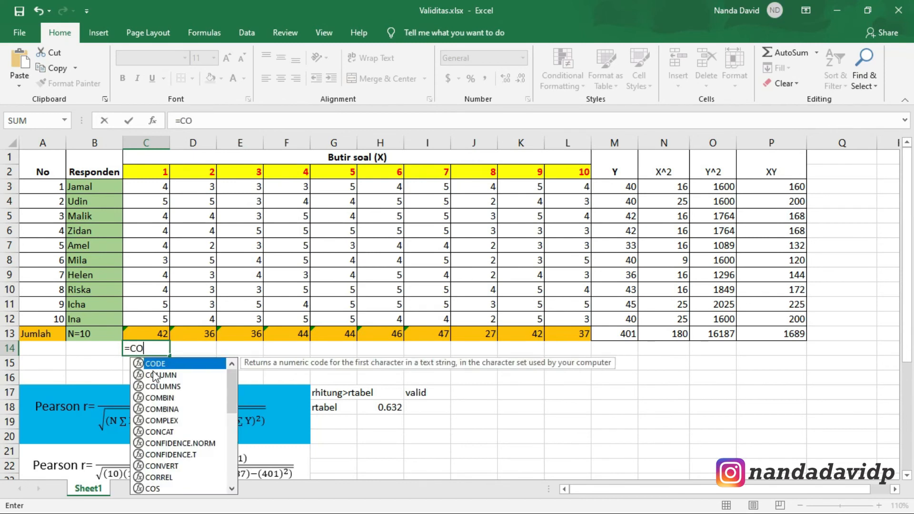
type("RR")
key("BackSpace")
key("BackSpace")
key("BackSpace")
key("BackSpace")
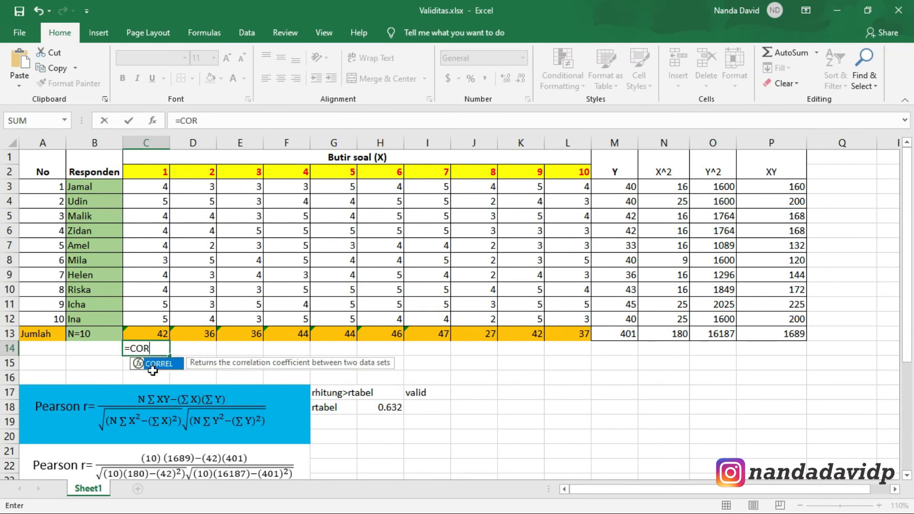
Build a PEARSON function in C14 with question 1 scores C3:C12 and Y totals M3:M12 as its two arrays
type("PEA")
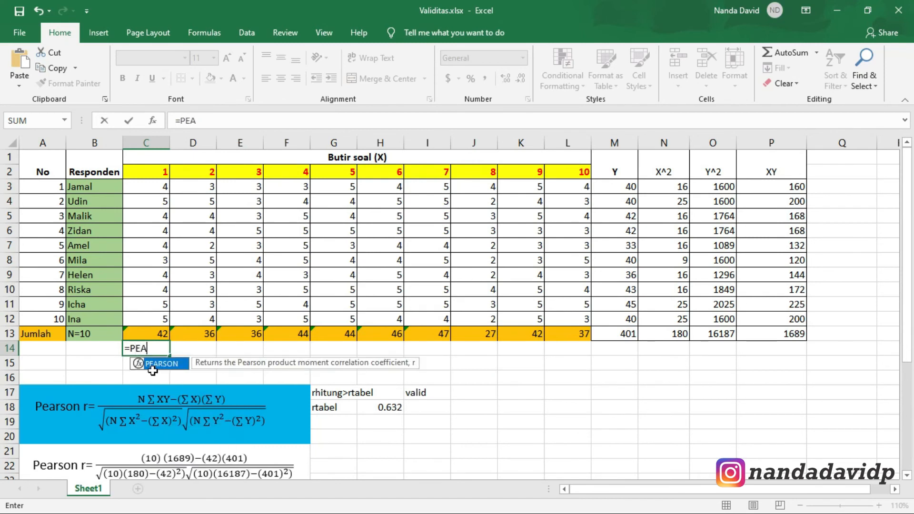
type("RSON(")
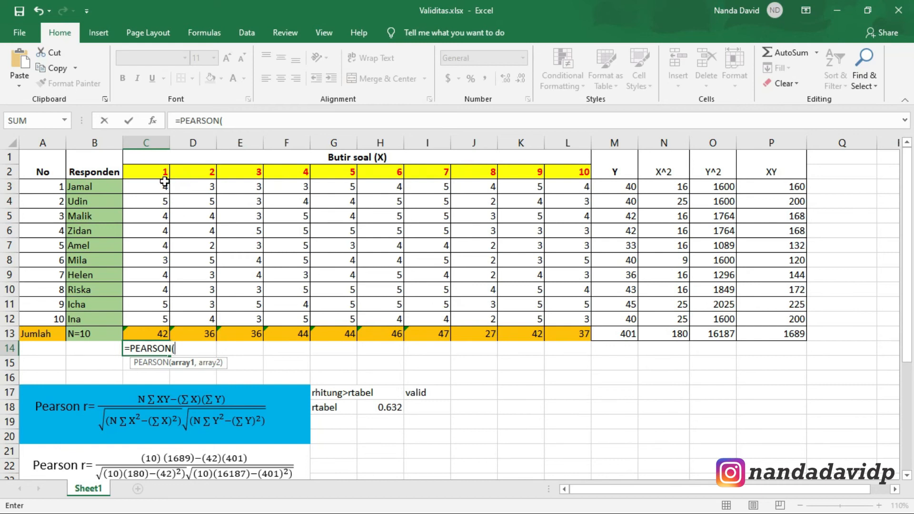
left_click_drag(158, 189, 156, 320)
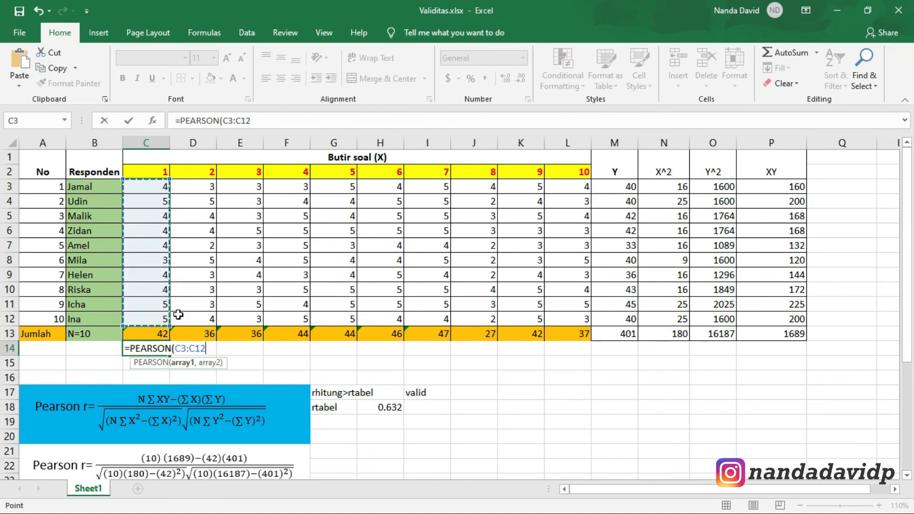
type(",")
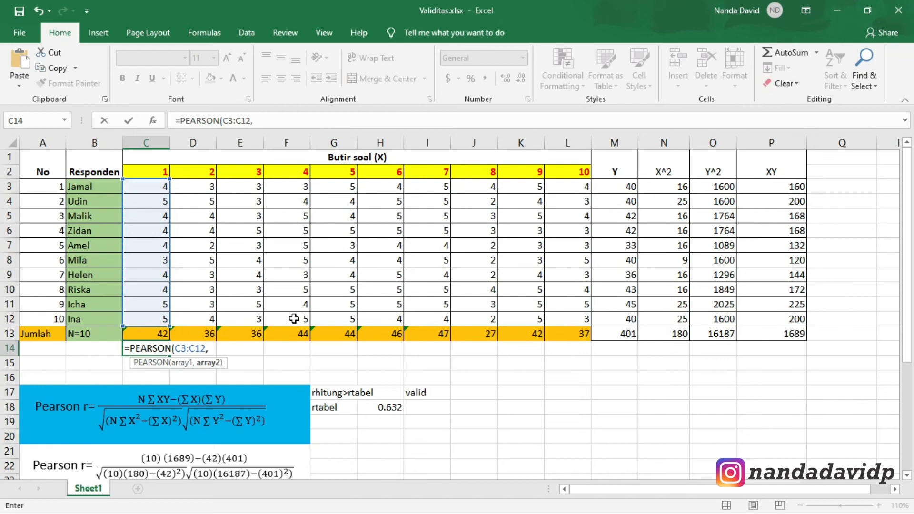
left_click_drag(611, 185, 614, 317)
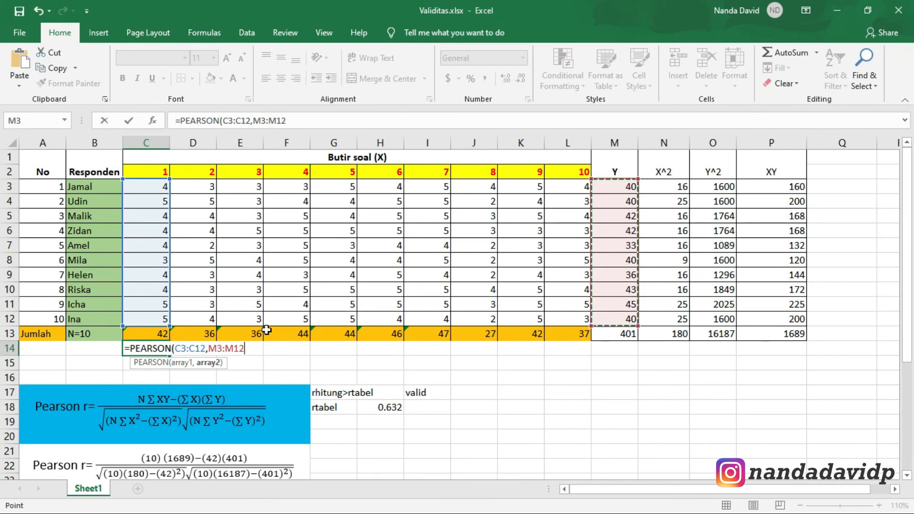
Make the Y range in the C14 formula absolute as $M$3:$M$12 and complete the formula
left_click(212, 348)
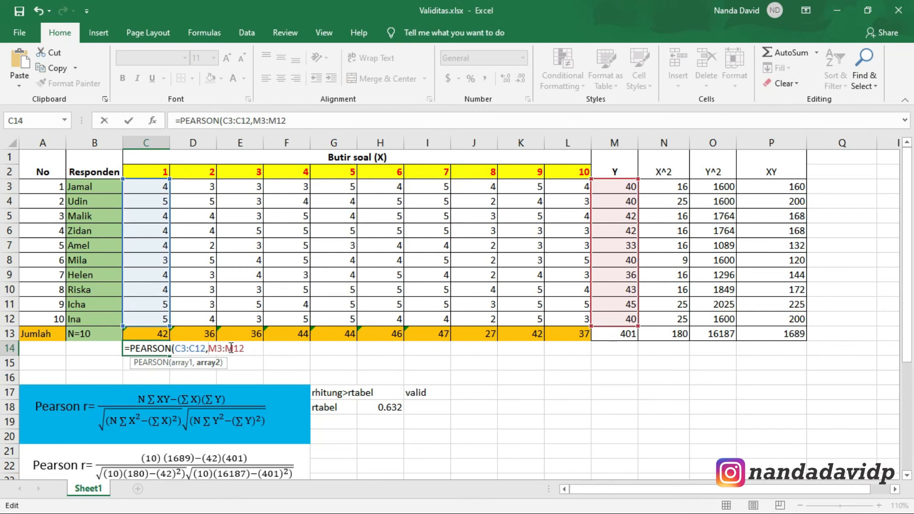
type("$M")
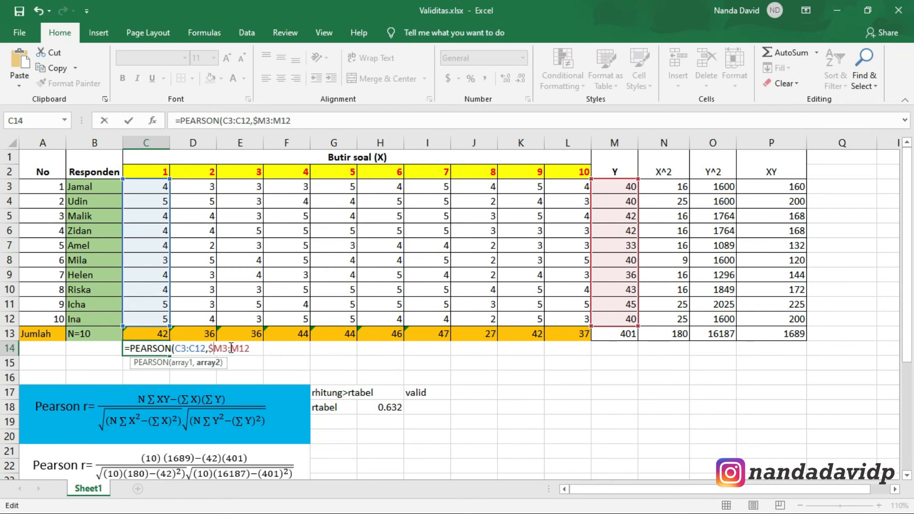
type("$")
left_click(239, 349)
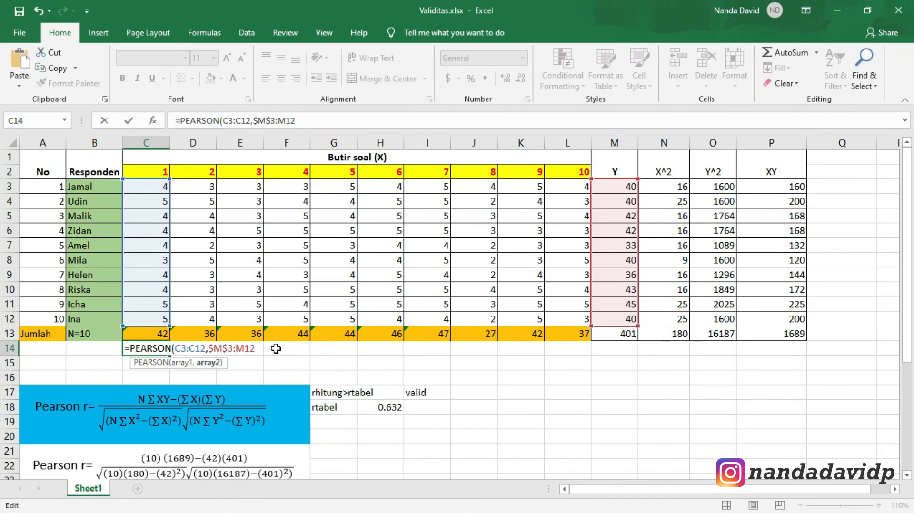
type("$M$")
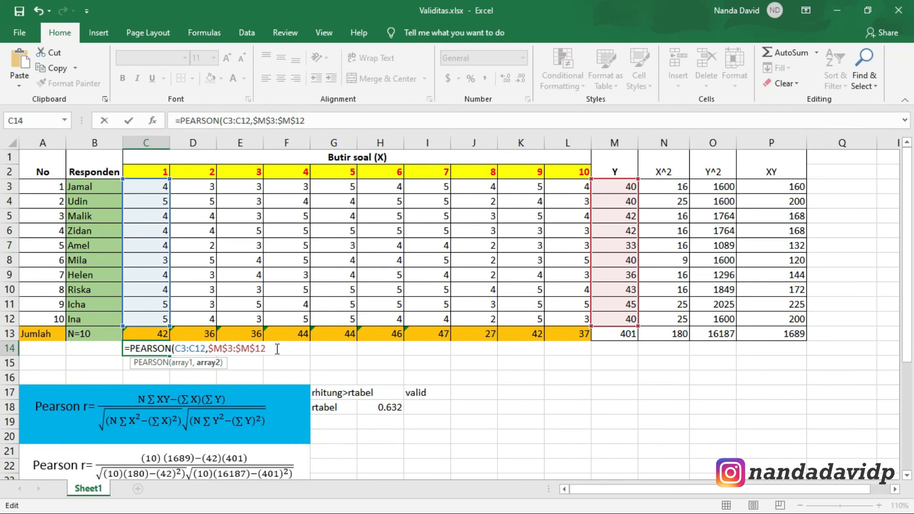
key("Return")
Compare the C14 result with the worked calculation, and fill the PEARSON formula across row 14 to question 10 in L14
scroll(158, 347, "down", 1)
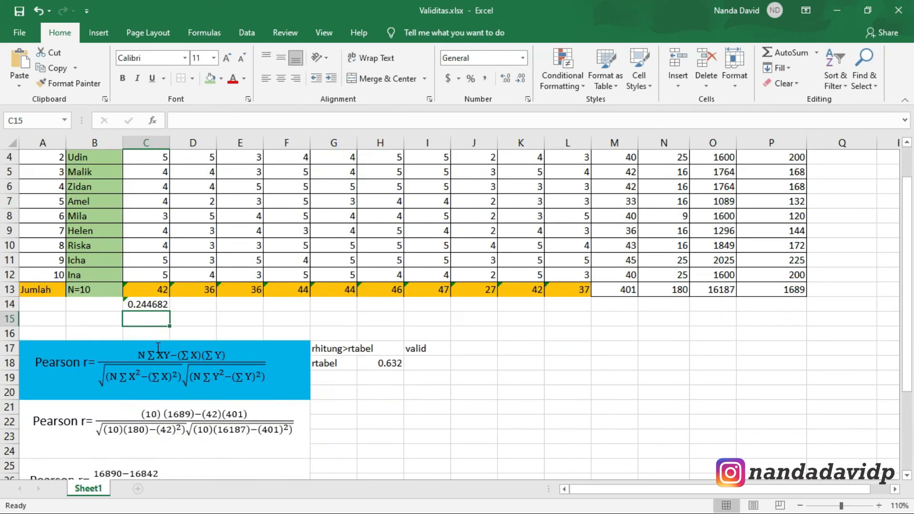
scroll(159, 348, "down", 4)
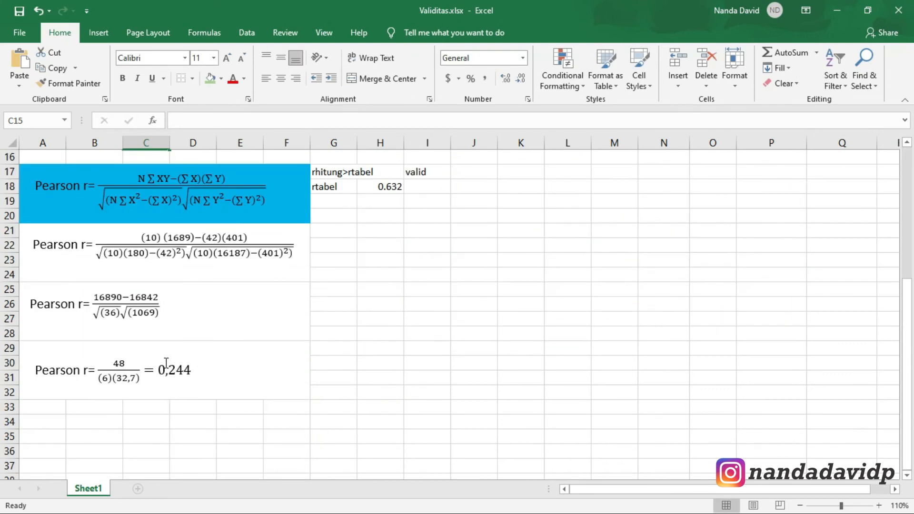
scroll(151, 369, "up", 4)
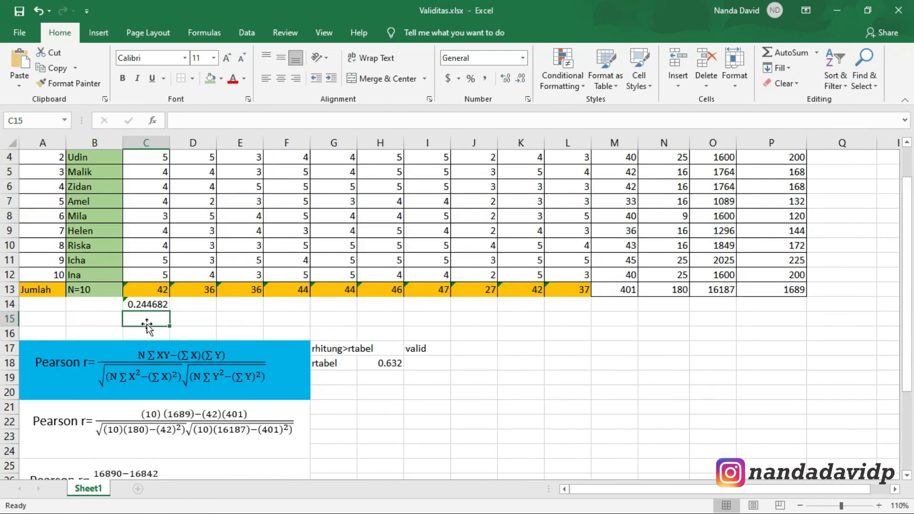
left_click(159, 305)
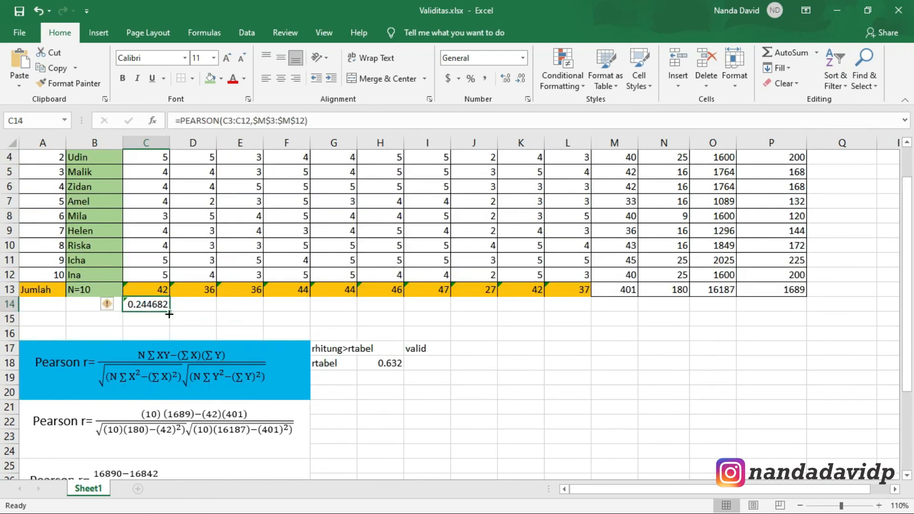
left_click_drag(169, 312, 637, 310)
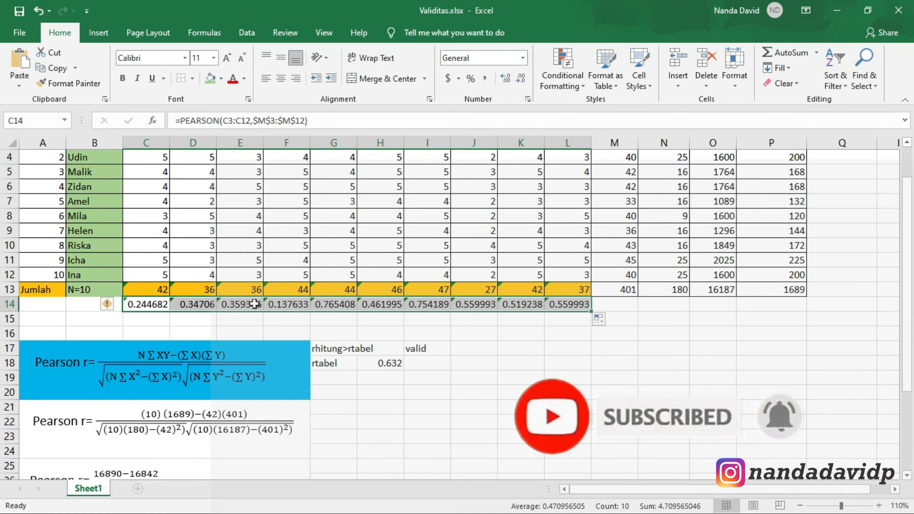
Label the two rows below the N=10 cell in column B as "rhitung" in B14 and "rtabel" in B15
scroll(235, 305, "up", 1)
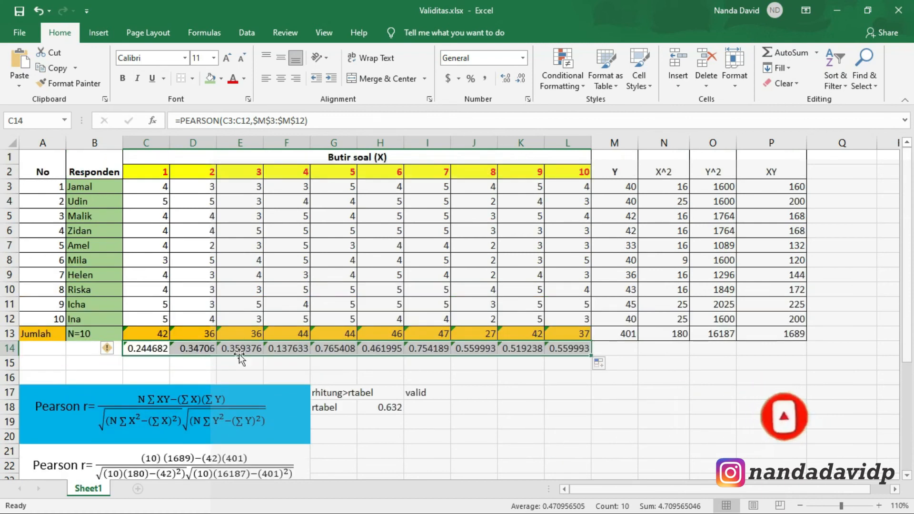
left_click(96, 351)
type("rhit")
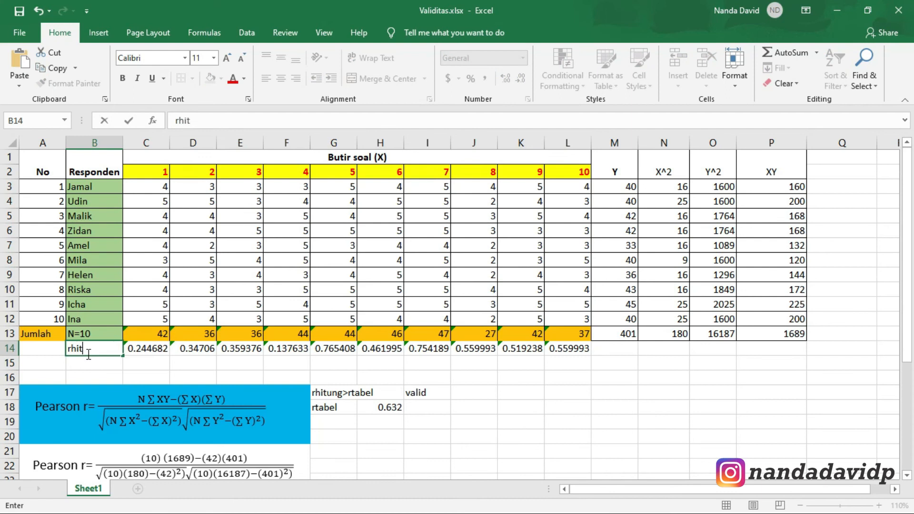
type("ung")
key("Return")
type("rtabe")
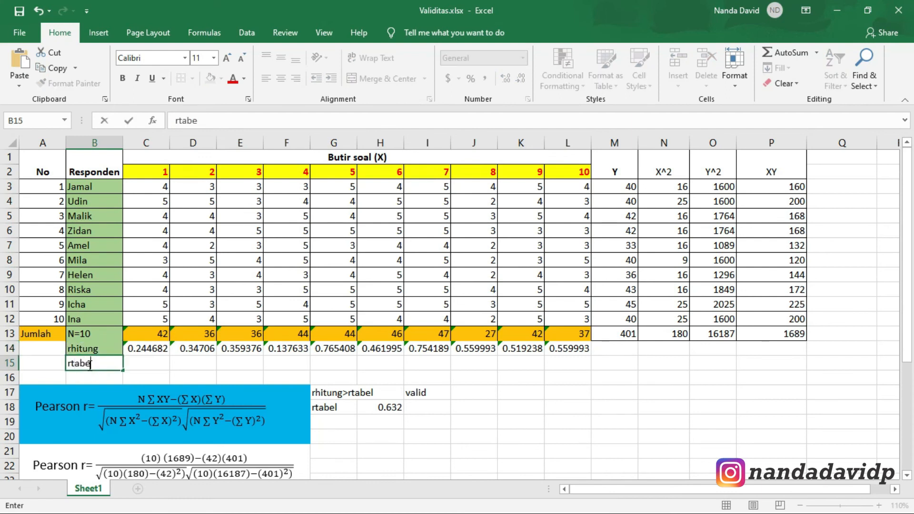
type("l")
Enter 0.632 in C15 and fill it across row 15 to question 10 in L15
left_click(139, 363)
type("0.632")
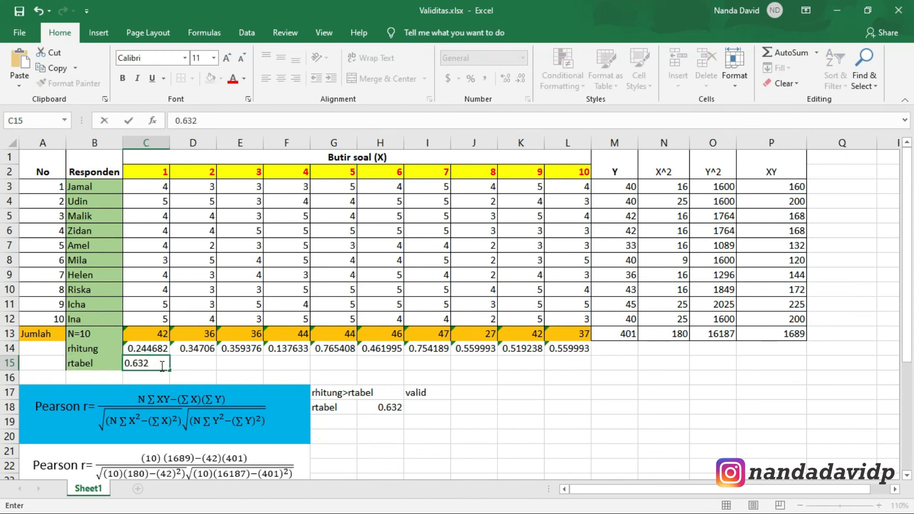
left_click_drag(171, 369, 567, 363)
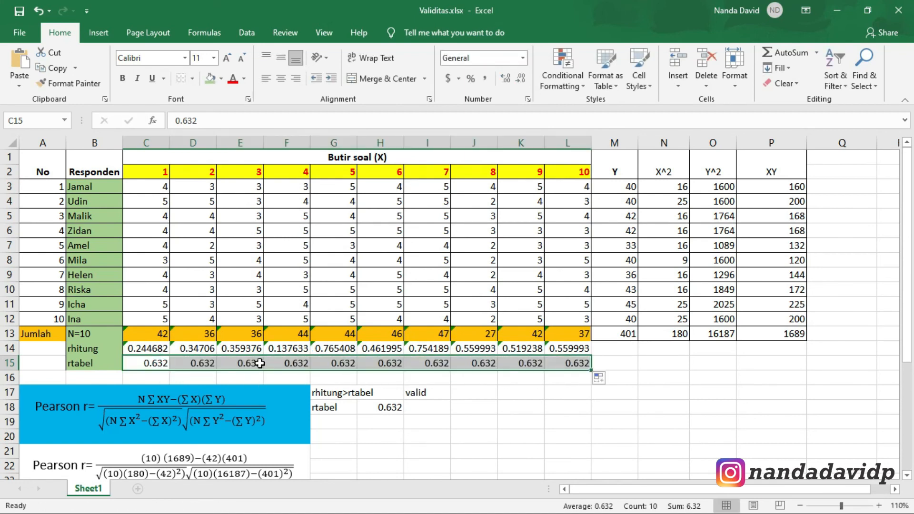
Label B16 as "simpulan" for the conclusion row
left_click(96, 378)
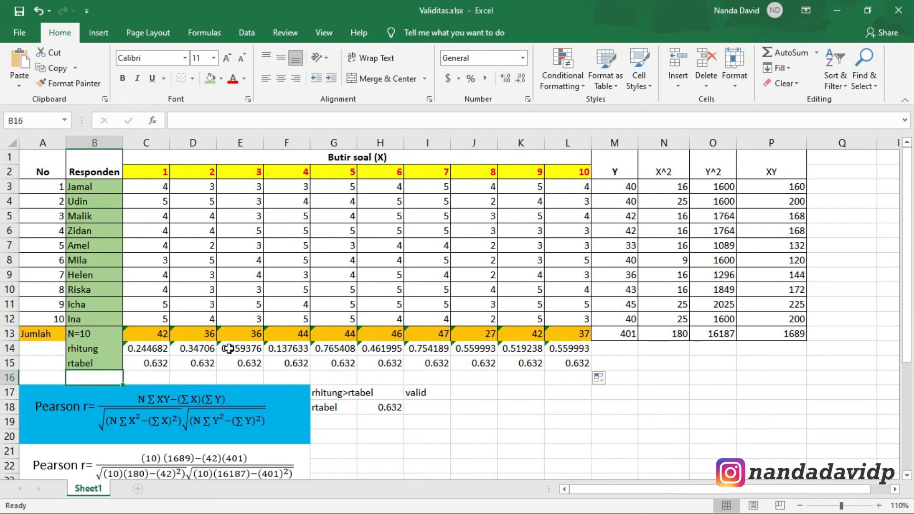
type("simpulan")
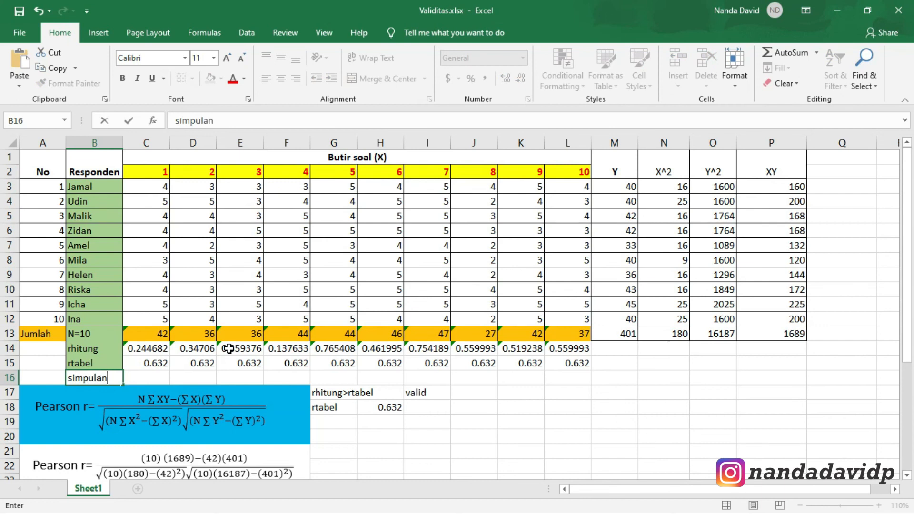
key("Tab")
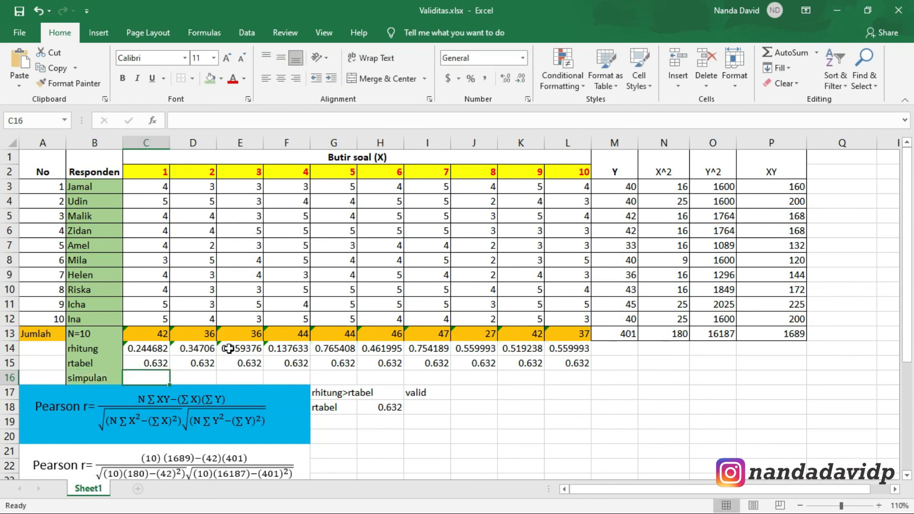
Build an IF formula in C16 that returns "valid" when C14 is greater than C15 and "tv" otherwise, and select the cell
double_click(138, 381)
type("=IF")
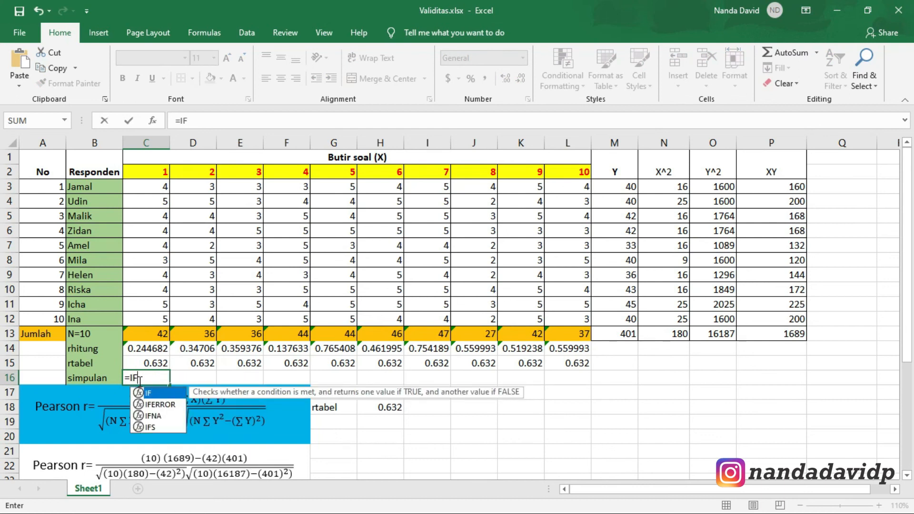
type("(")
left_click(160, 349)
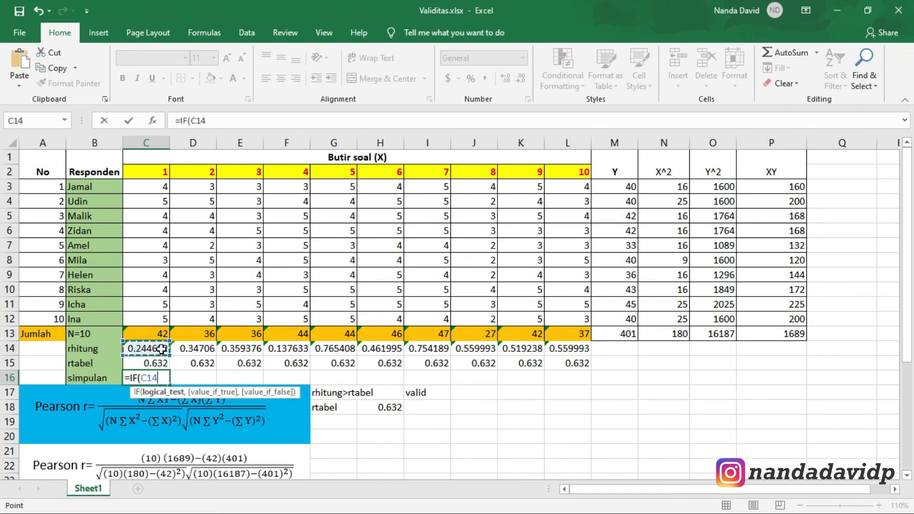
type(">")
left_click(153, 364)
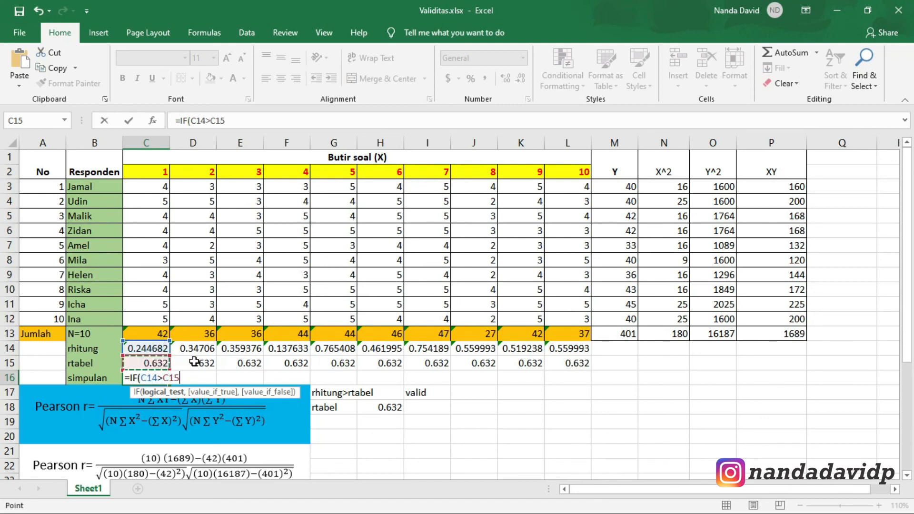
type(",")
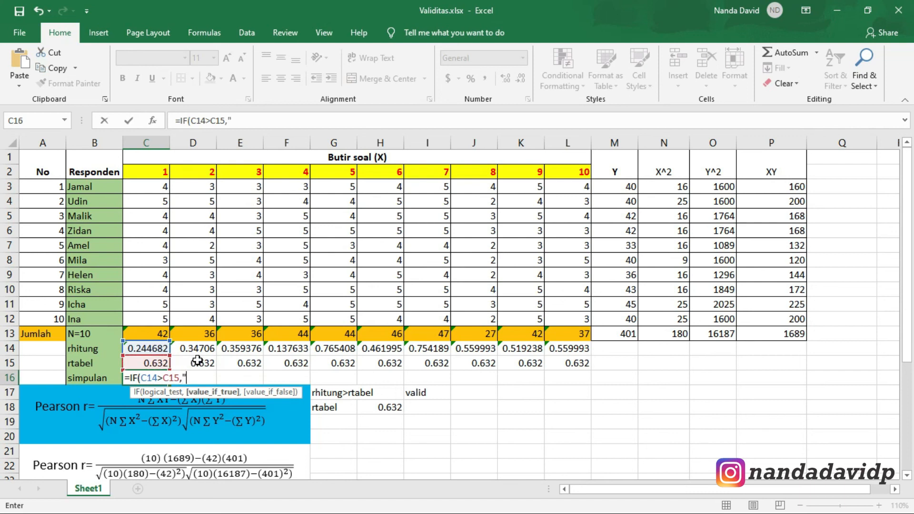
type("\"valid\",")
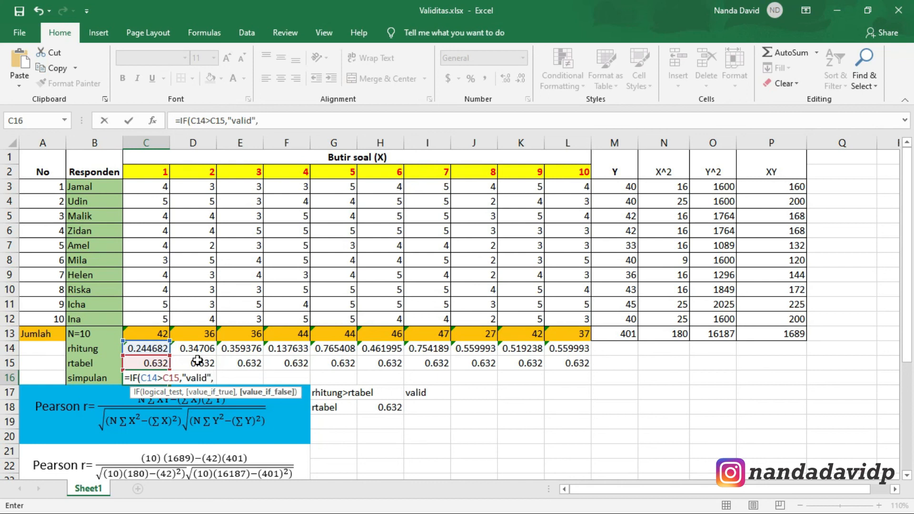
type("\"tv\"")
key("Return")
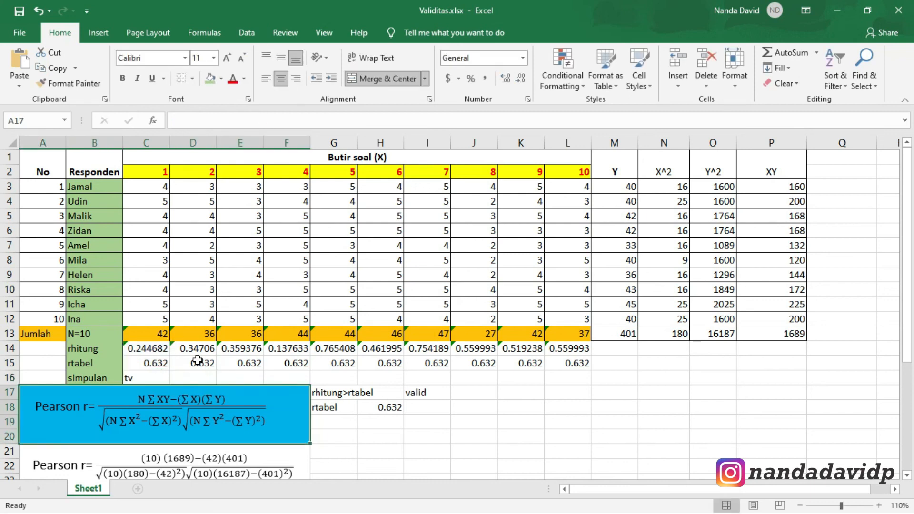
left_click(149, 379)
left_click_drag(169, 379, 402, 382)
left_click_drag(404, 379, 554, 372)
key("ctrl+z")
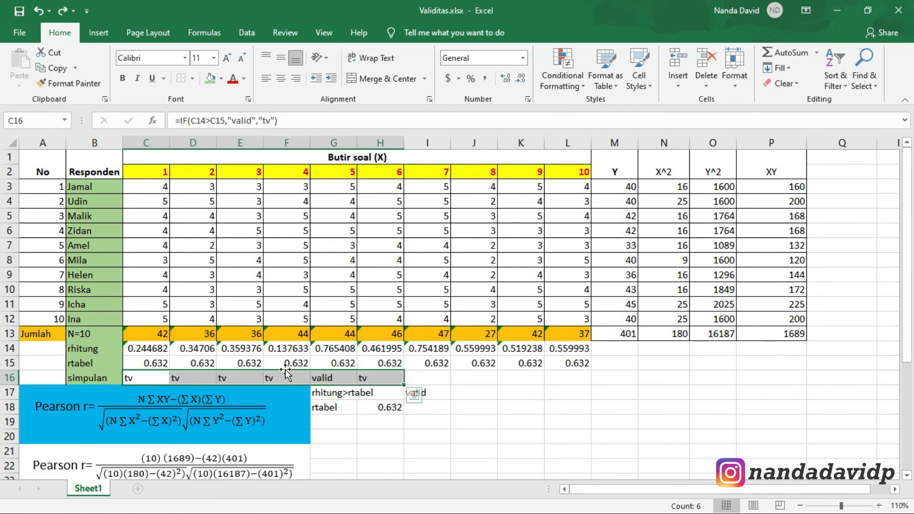
key("ctrl+z")
Fill the IF formula across row 16 to L16, and review the rhitung, rtabel and simpulan cells of questions 5 and 7
left_click_drag(169, 384, 573, 377)
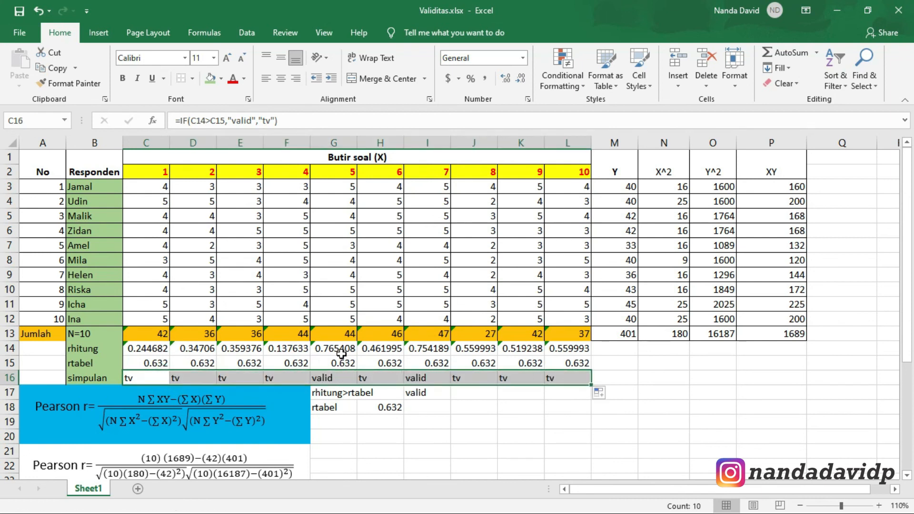
left_click_drag(341, 349, 345, 378)
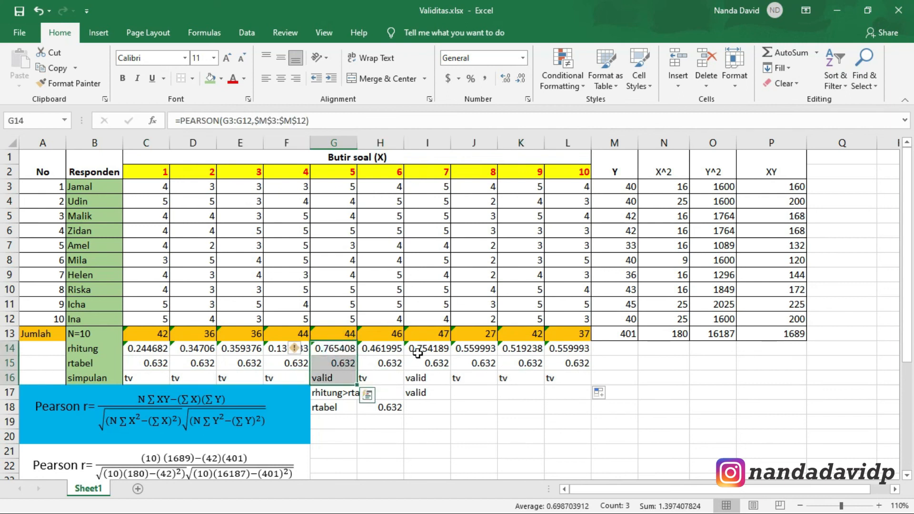
left_click_drag(425, 348, 426, 378)
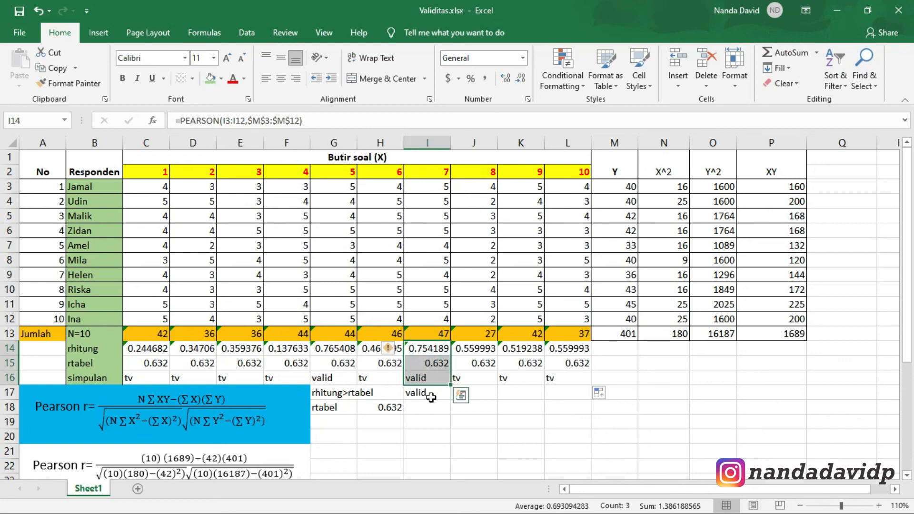